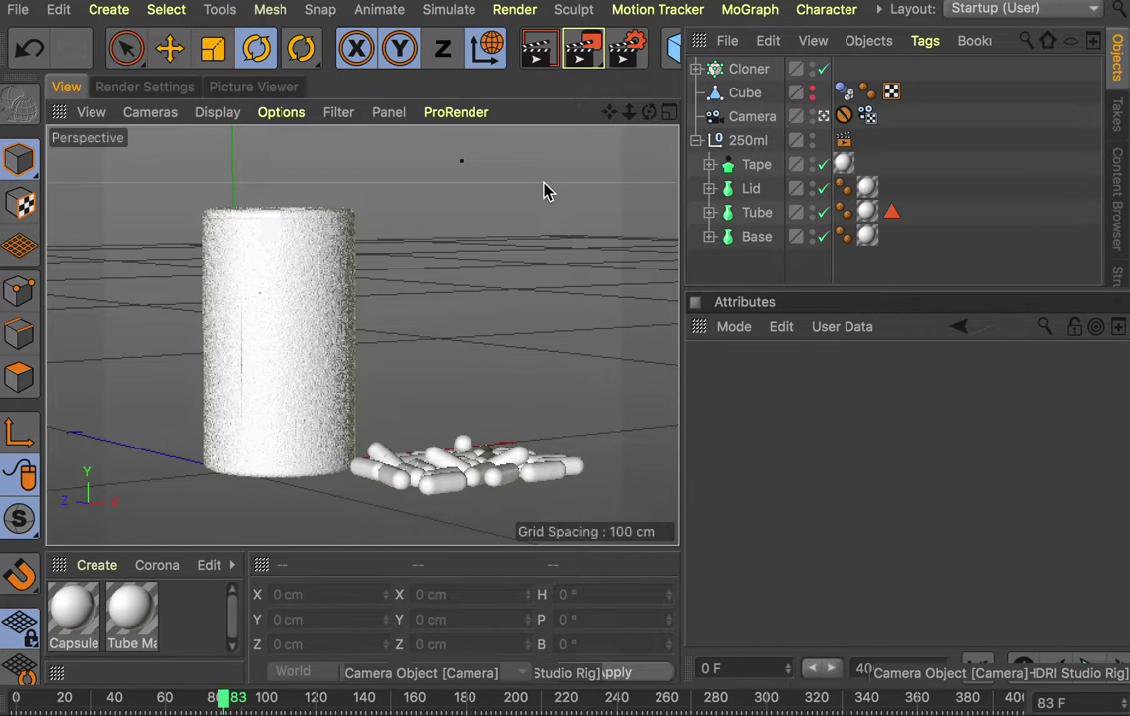
- Reveal the hidden Pipeline, Plugins, Corona, Script, Window and Help menus from the menu-bar overflow
click(880, 10)
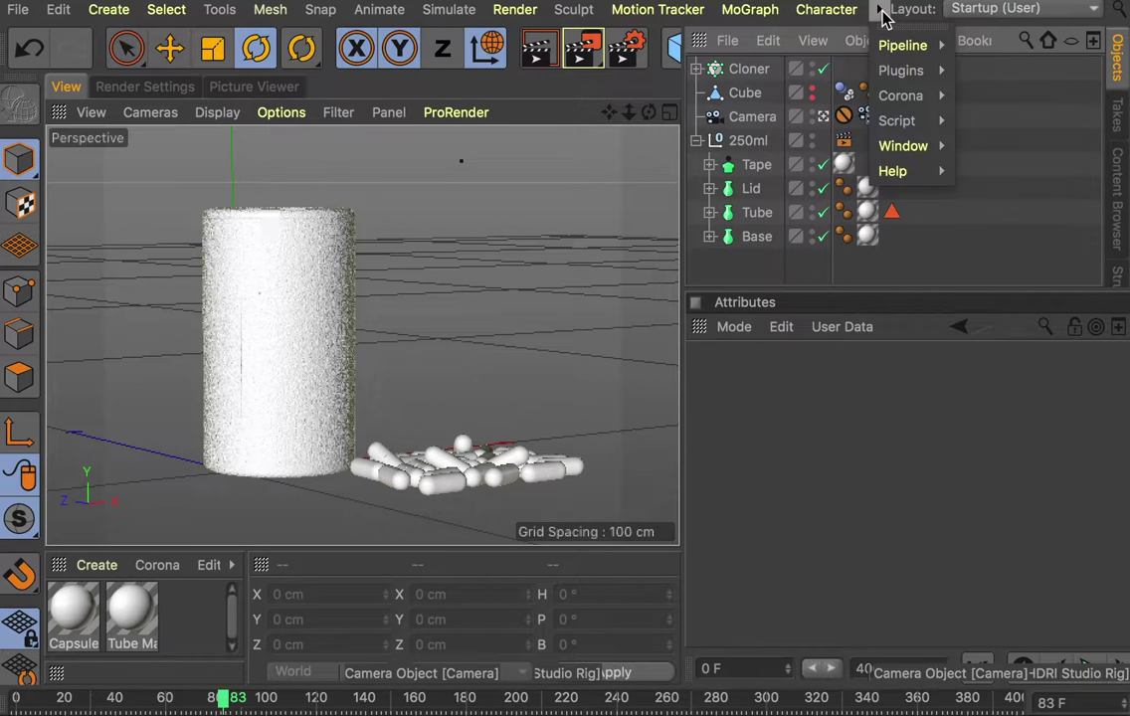
- Add an HDRI Studio Rig and preview it in an interactive render region, adjusting its quality
mouse_move(941, 72)
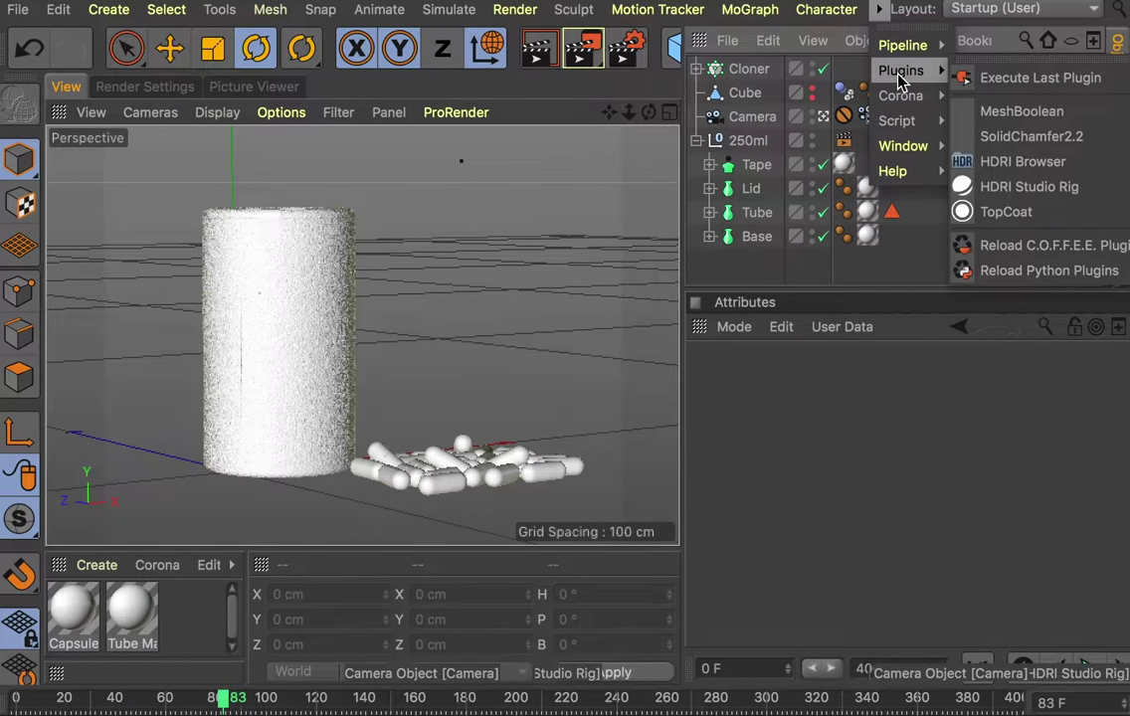
click(980, 189)
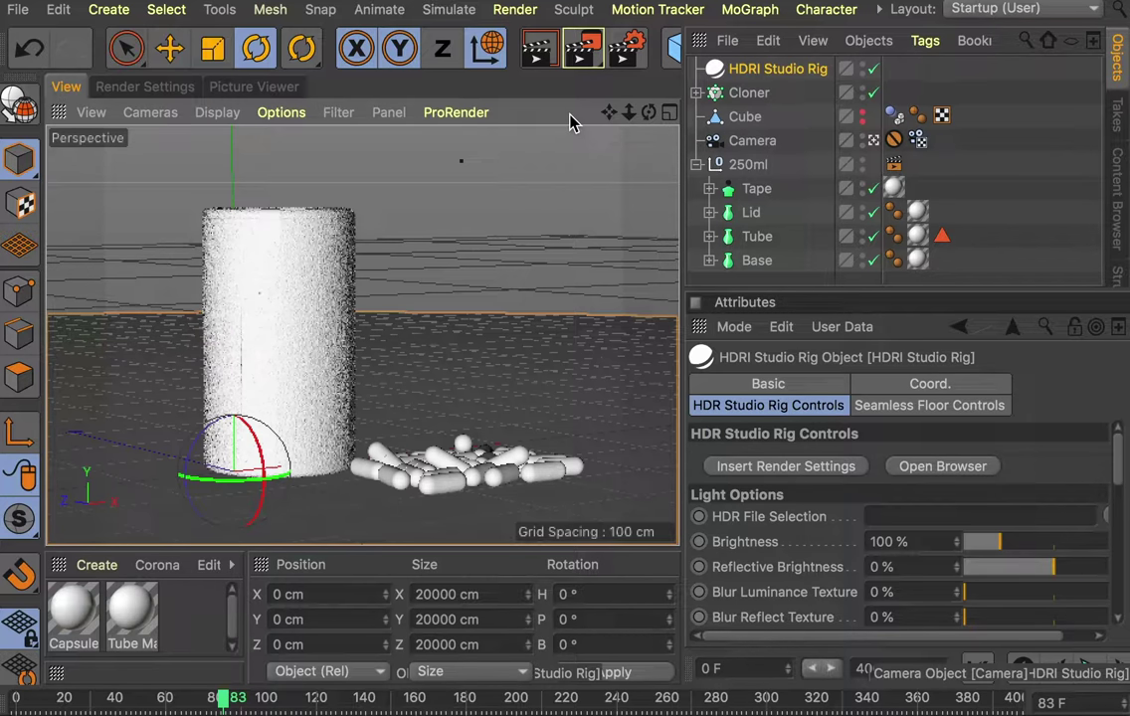
key(alt+r)
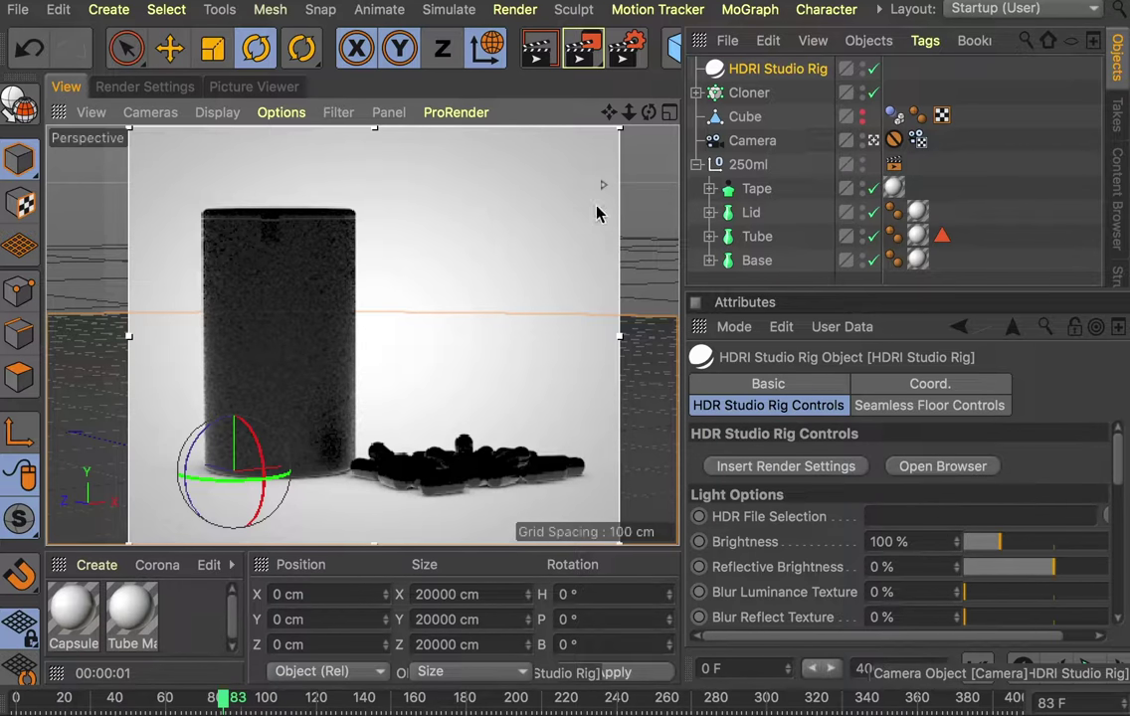
drag(603, 184, 613, 434)
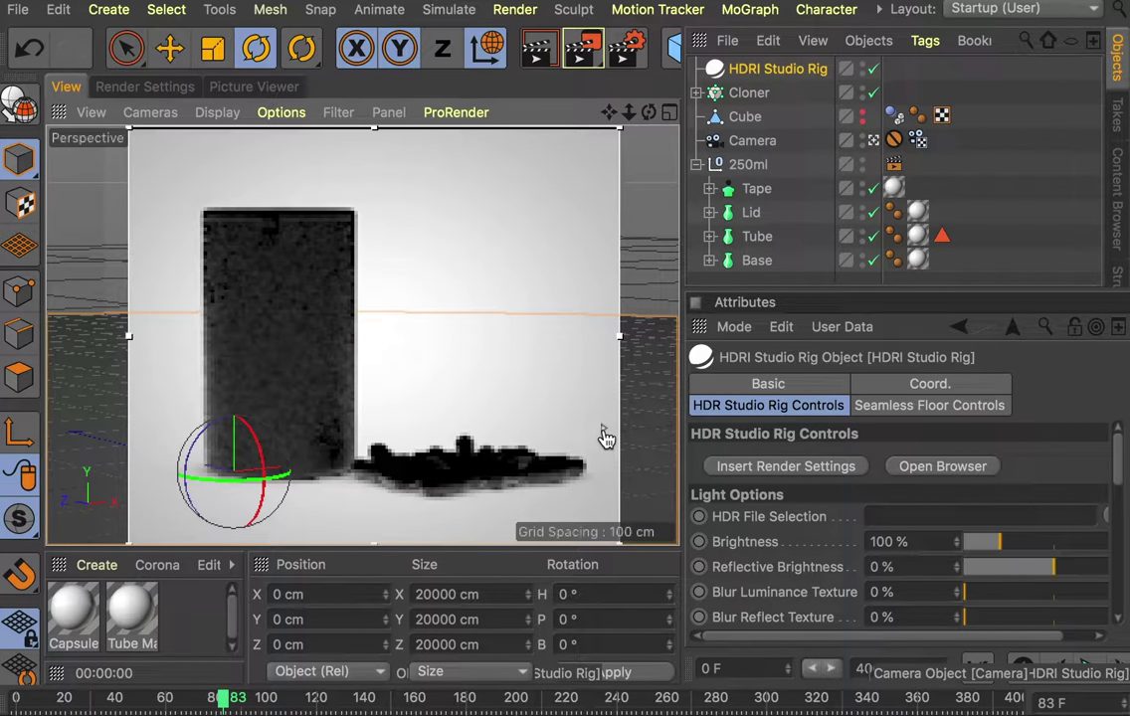
drag(605, 438, 621, 176)
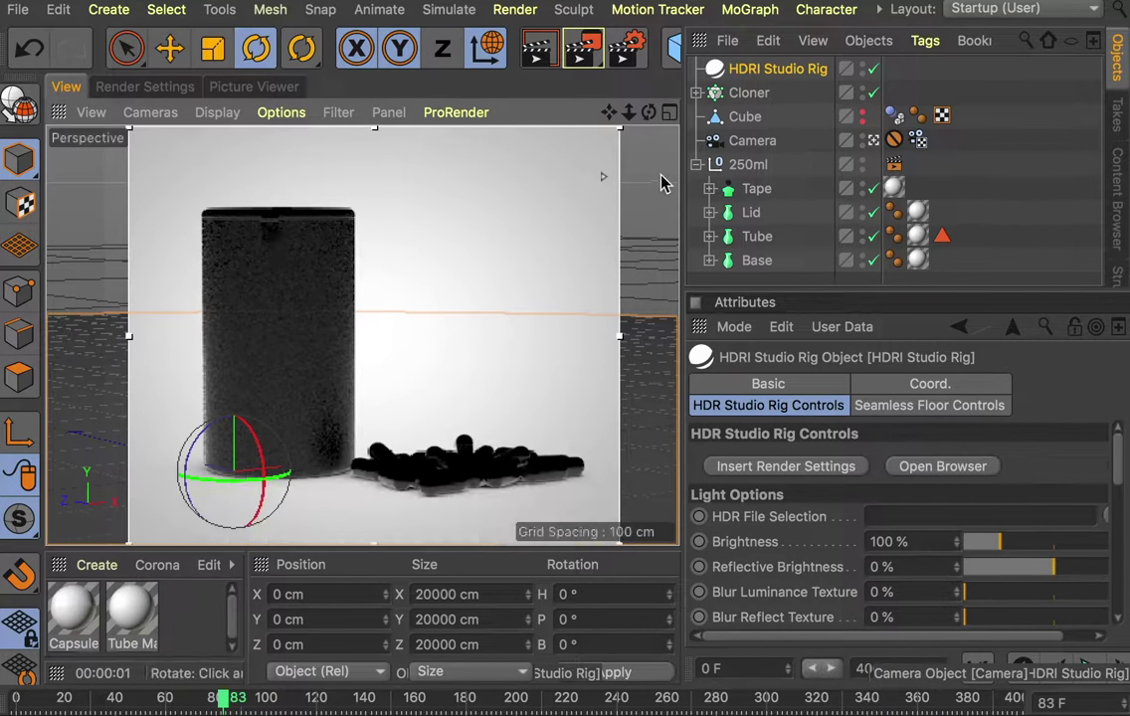
- Load the Road Trip pack's Rooftop Convention City HDRI into the studio rig
double_click(718, 69)
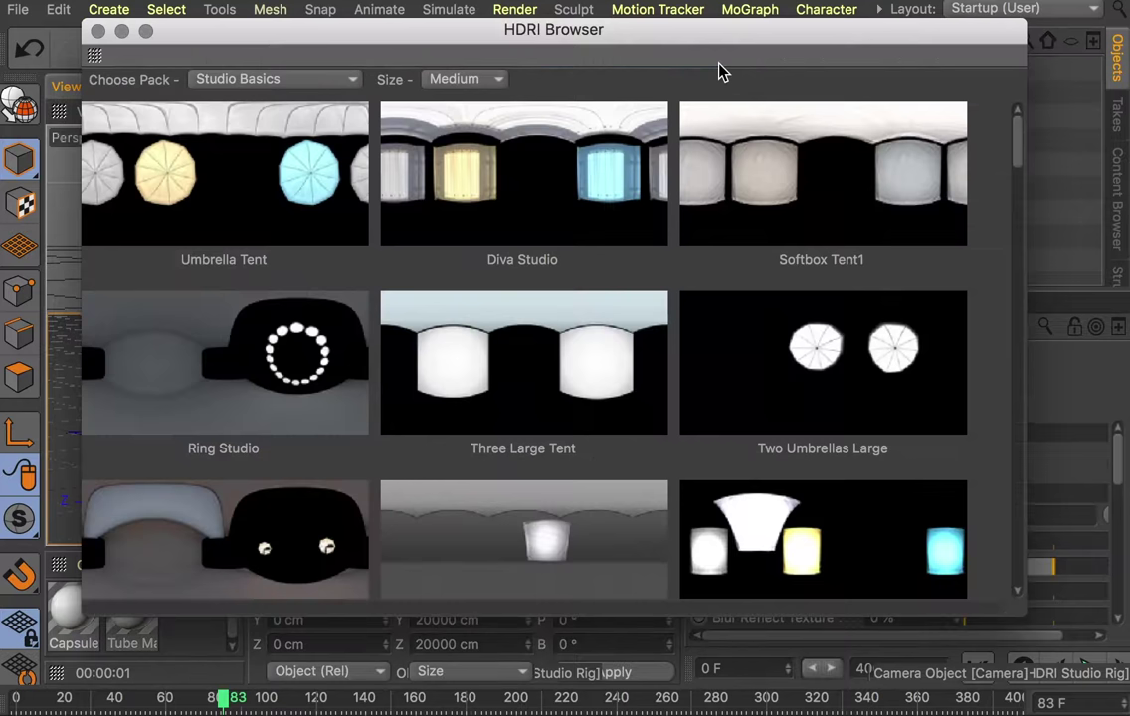
click(312, 82)
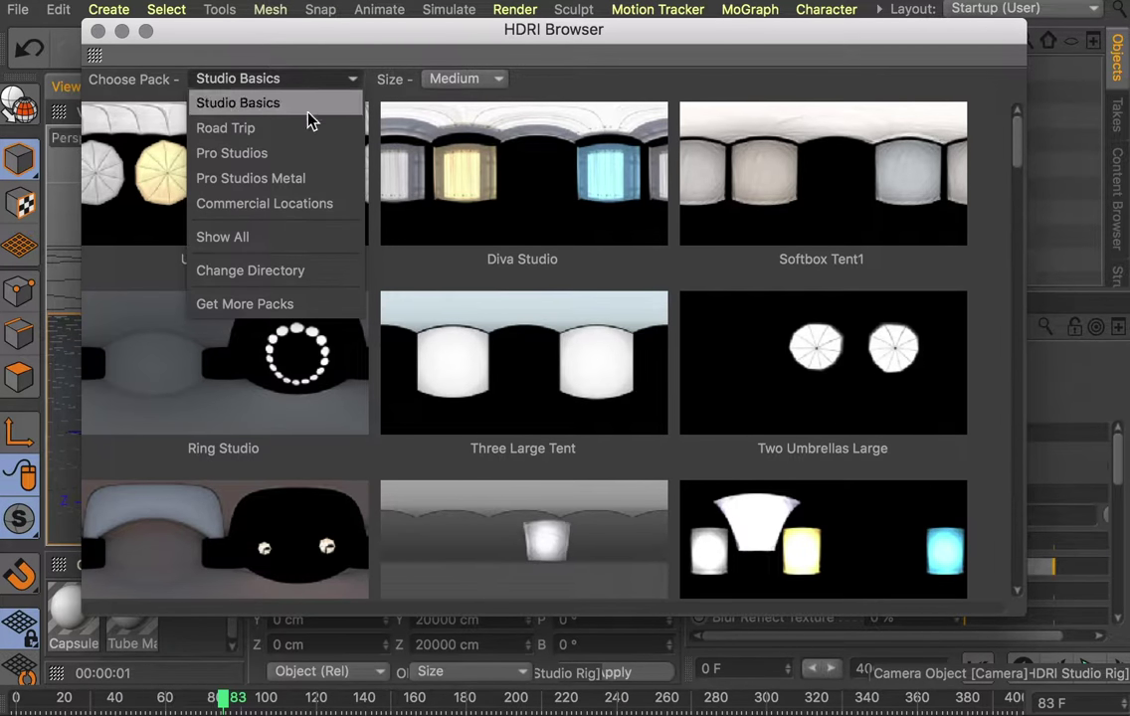
click(306, 129)
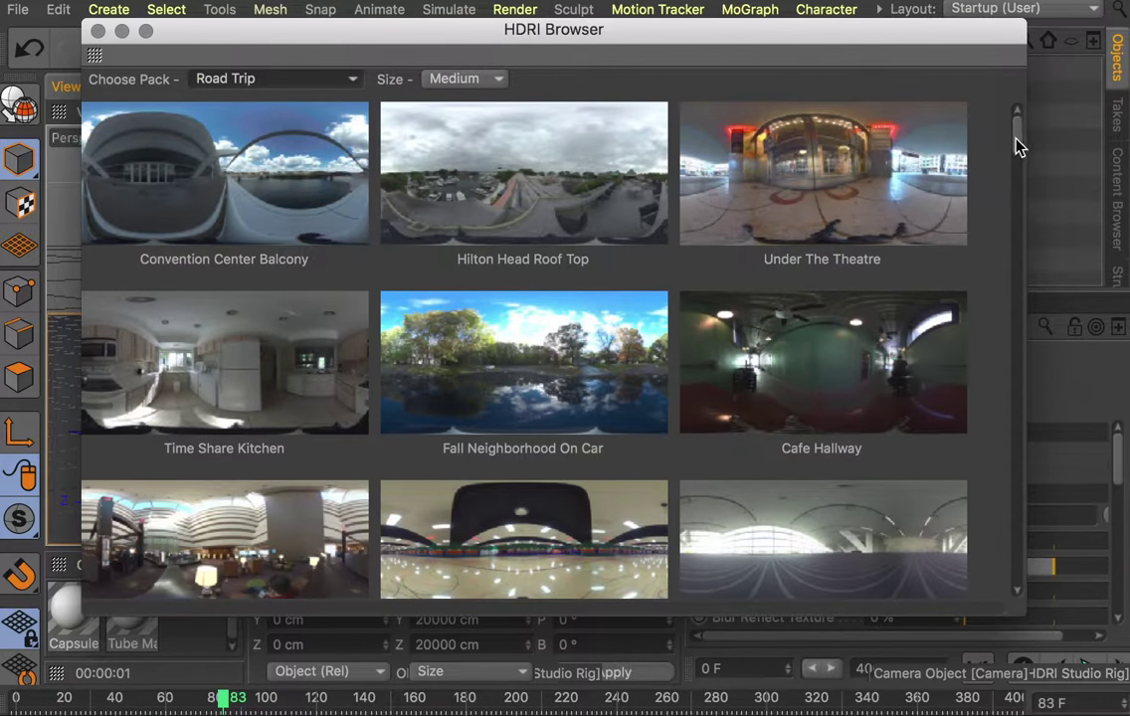
drag(1017, 144, 1017, 167)
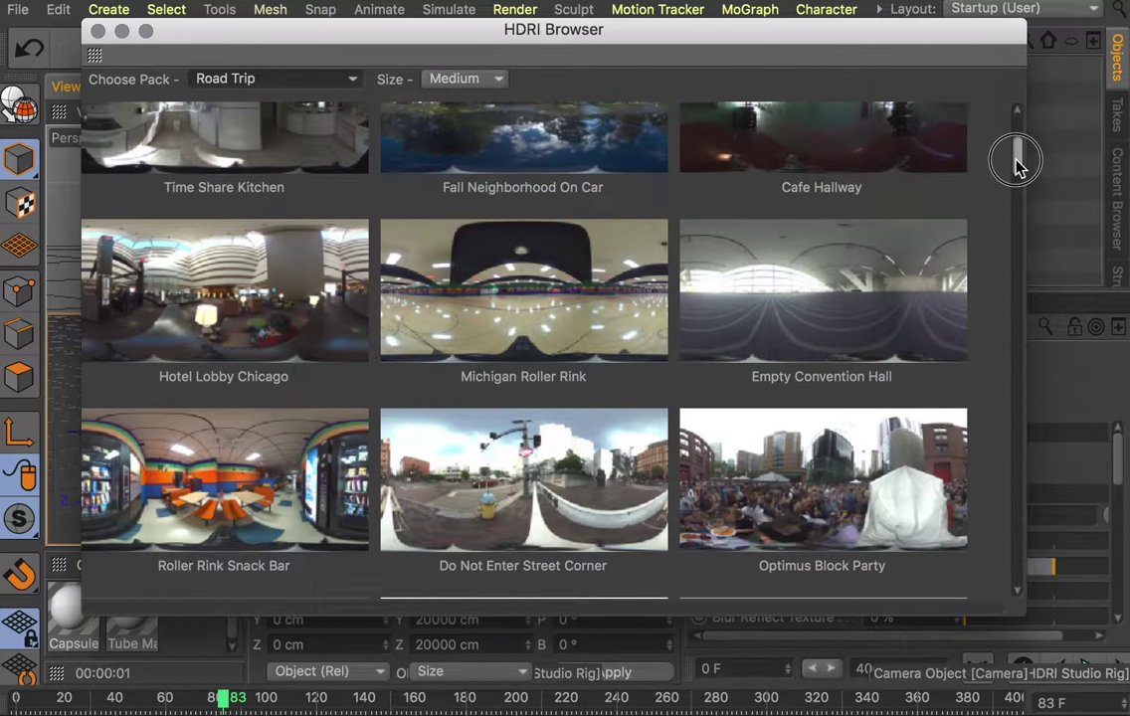
drag(1017, 166, 1031, 383)
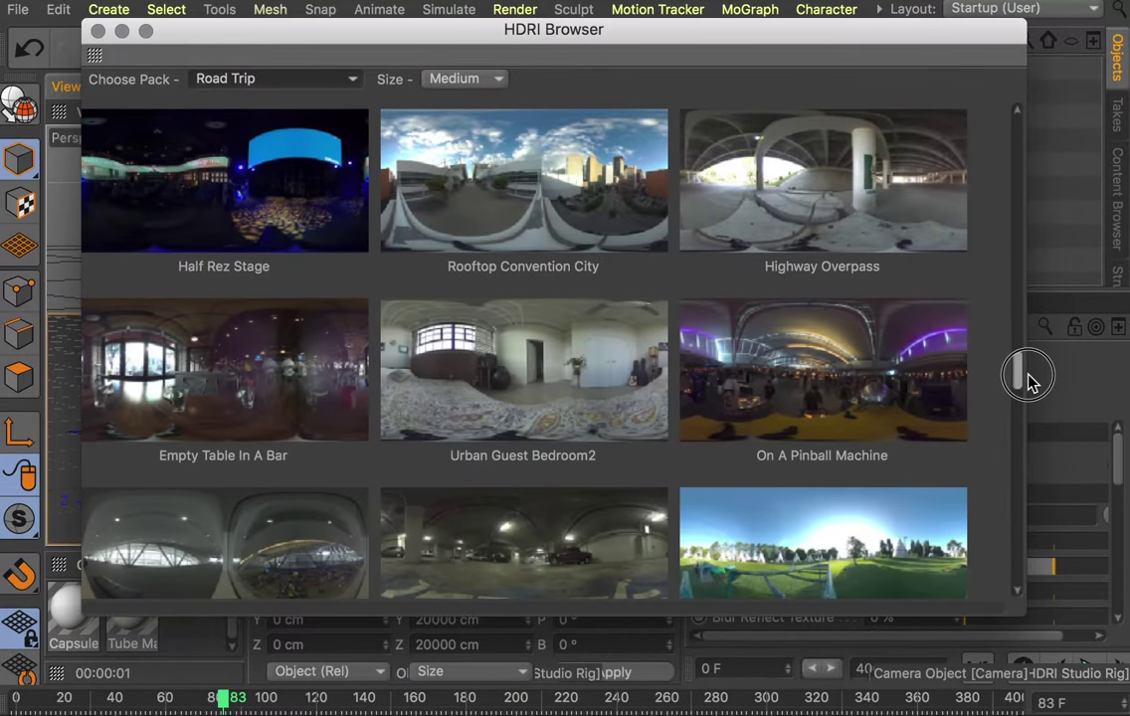
click(522, 171)
click(98, 31)
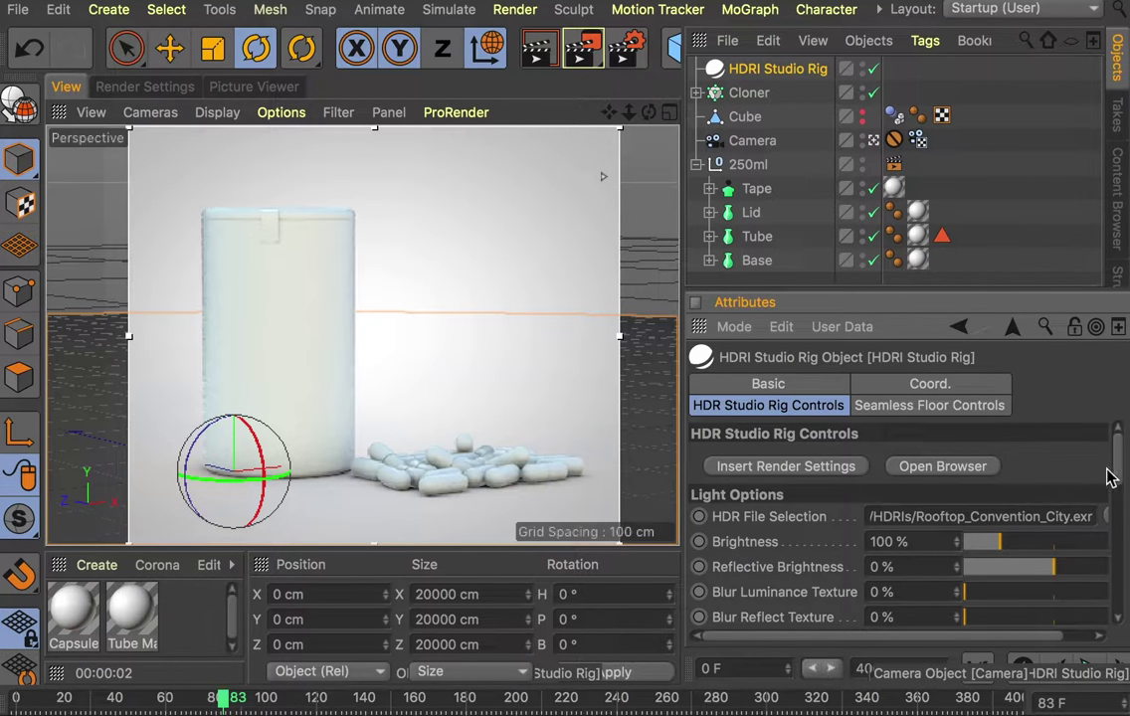
- Set the HDRI Studio Rig's Color Correction Saturation to -35%
drag(1119, 466, 1118, 564)
double_click(911, 500)
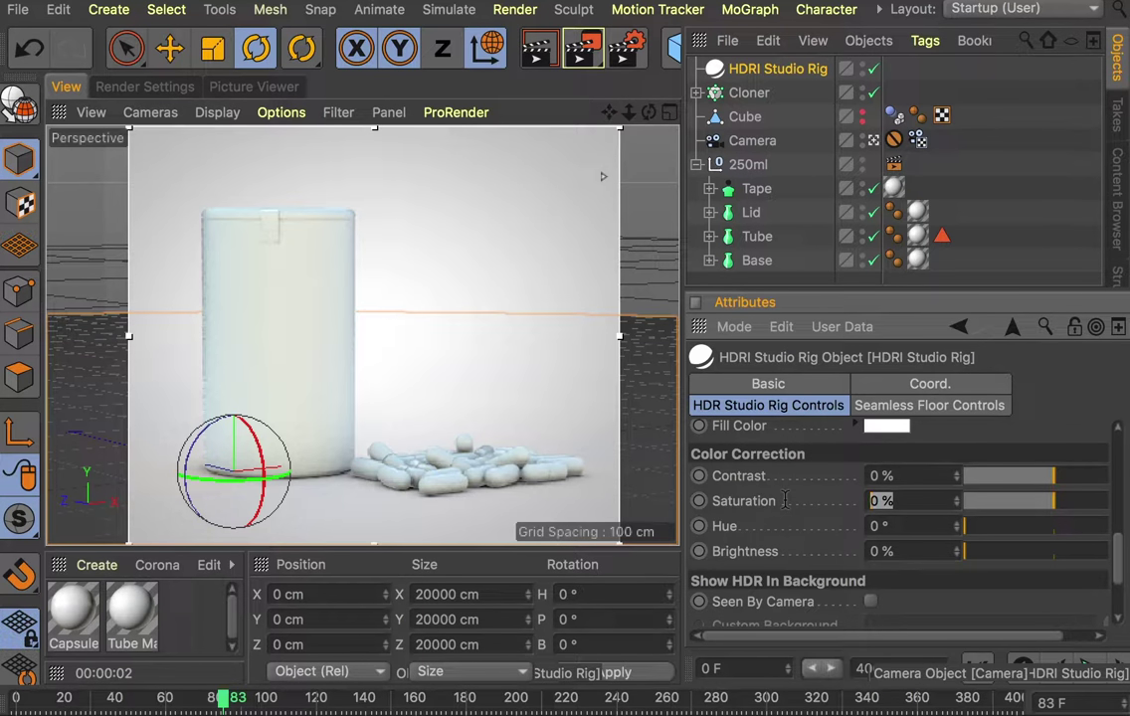
text(-35)
key(Return)
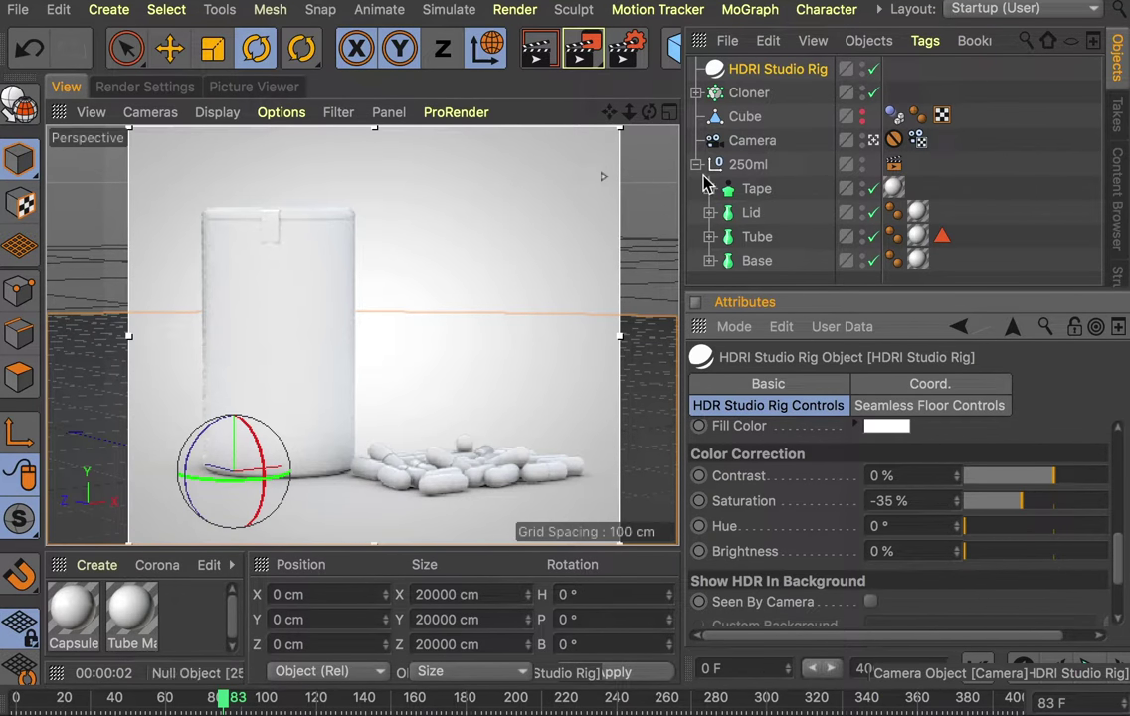
- Set the seamless floor's Reflection to 25% and Reflection Blur to 12%
click(927, 411)
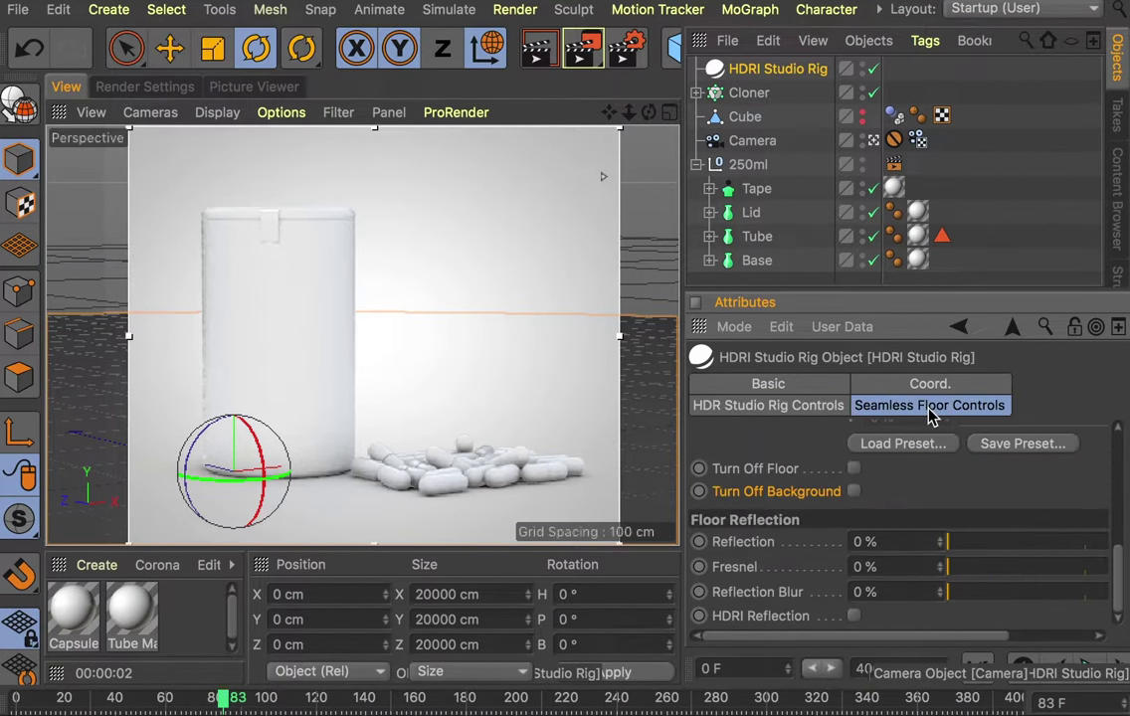
click(876, 541)
text(25)
key(Tab)
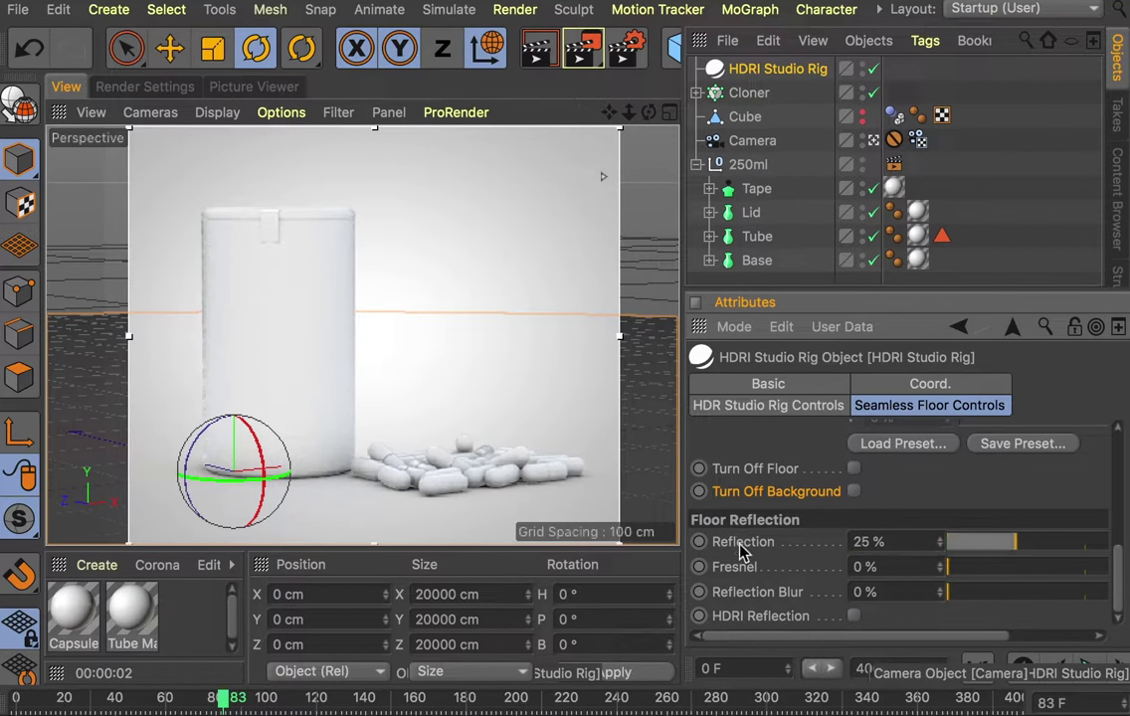
key(Tab)
text(12)
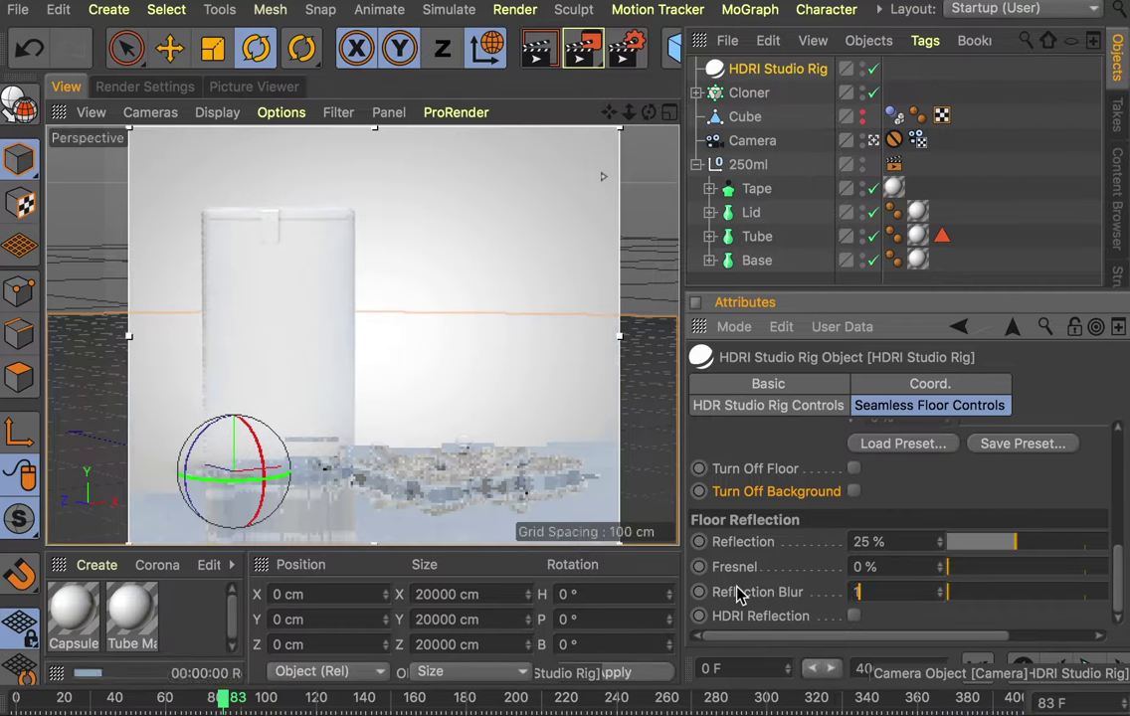
key(Return)
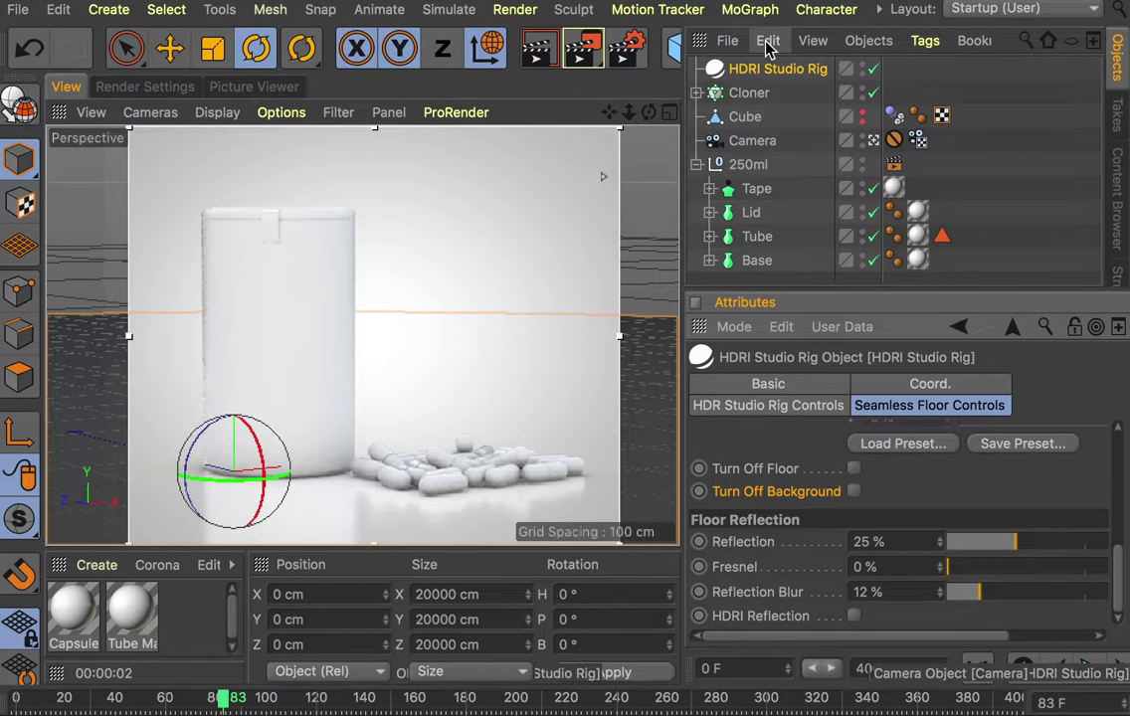
- Keep a disabled duplicate of the HDRI Studio Rig and make the original editable
key(ctrl+v)
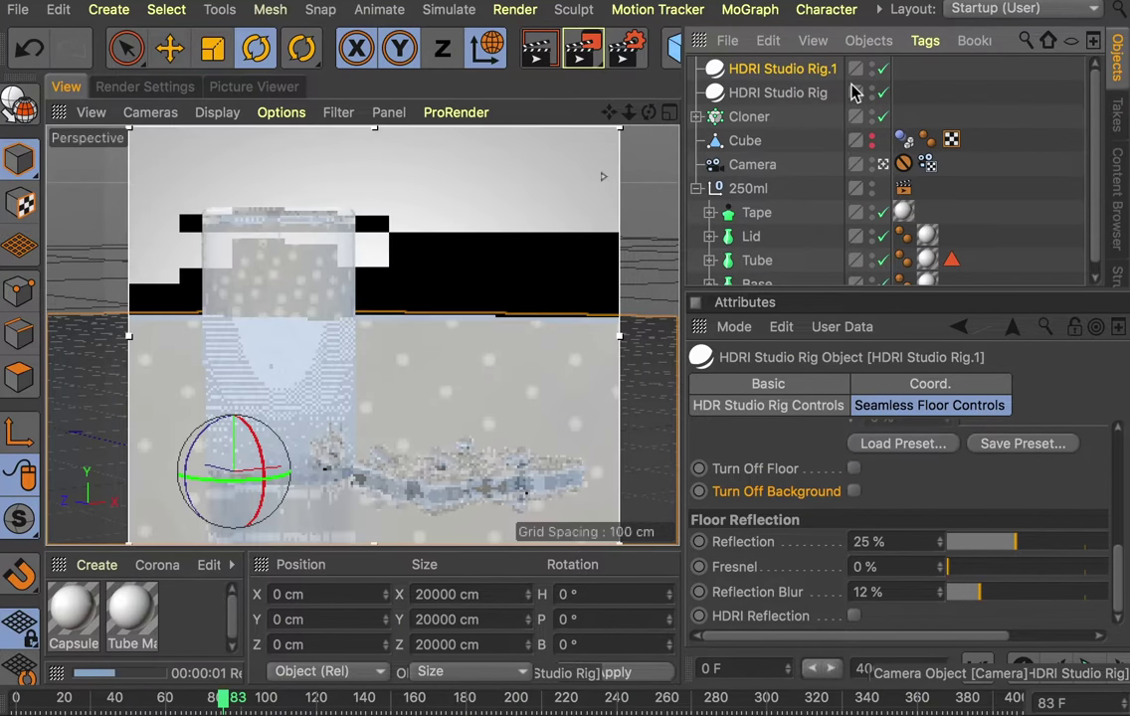
click(882, 69)
click(752, 93)
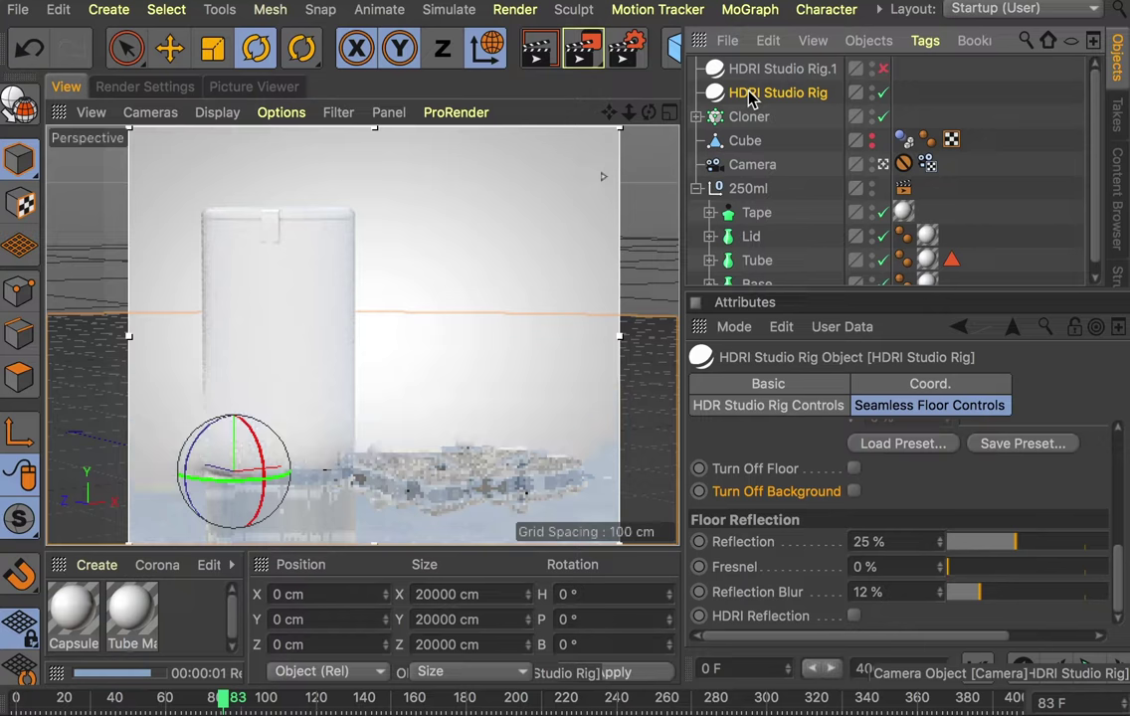
key(c)
- Open the Background object's material and choose to load an image as its texture
click(697, 93)
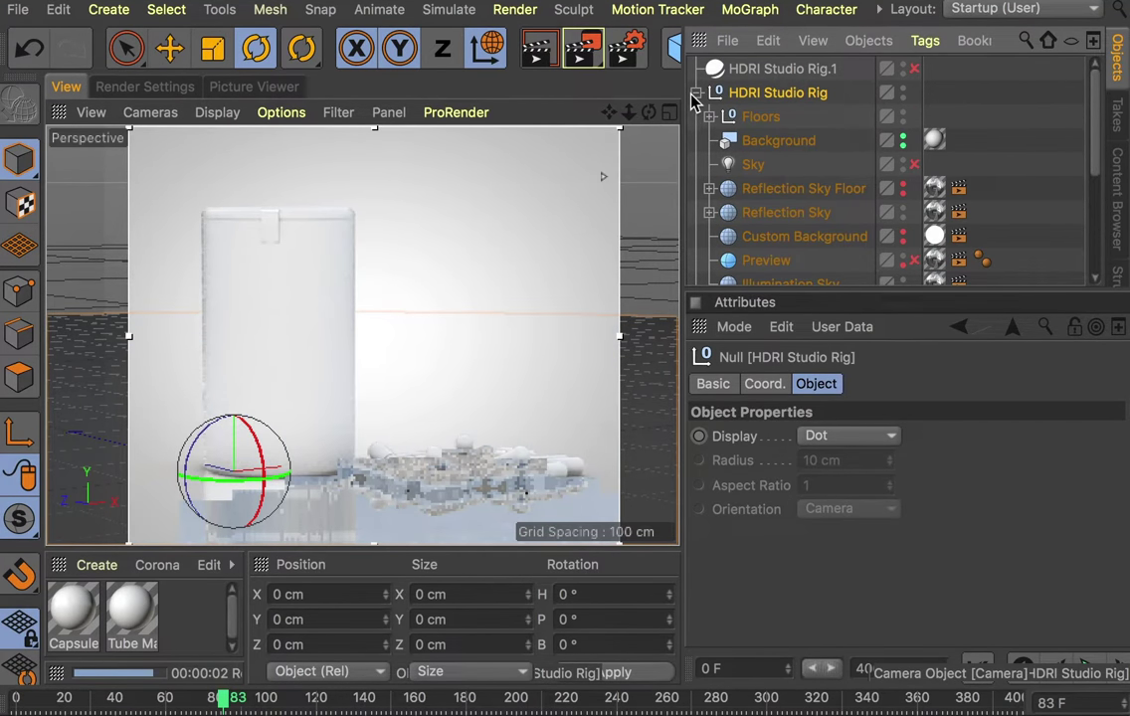
click(746, 144)
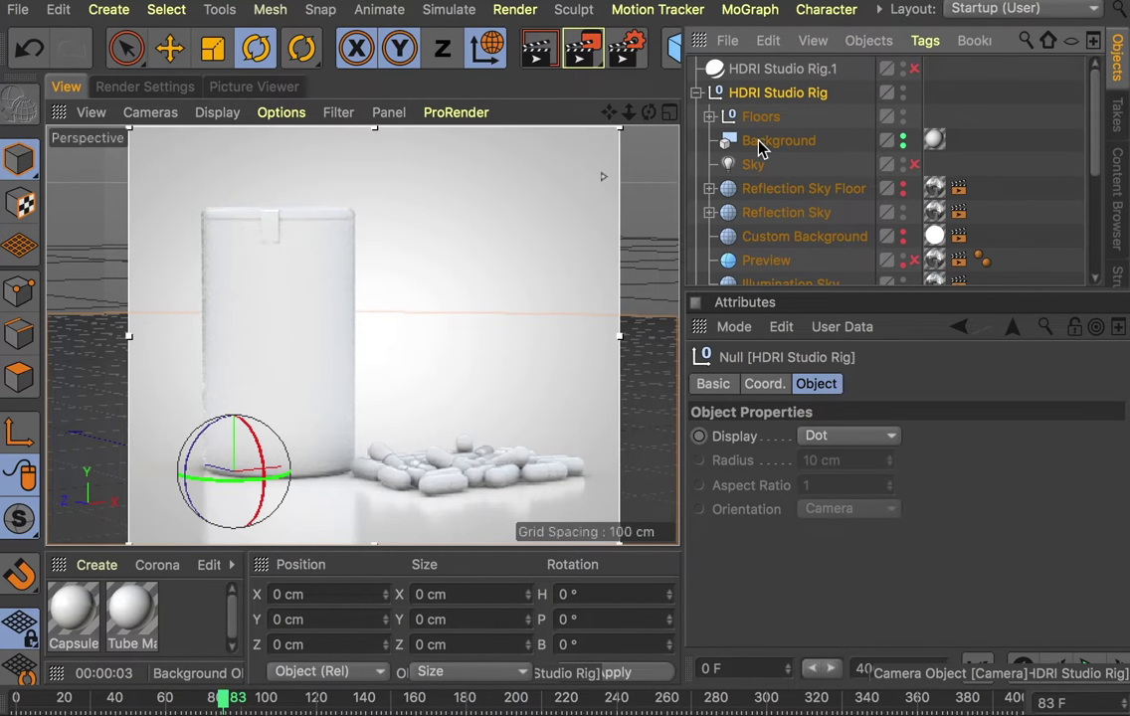
click(709, 116)
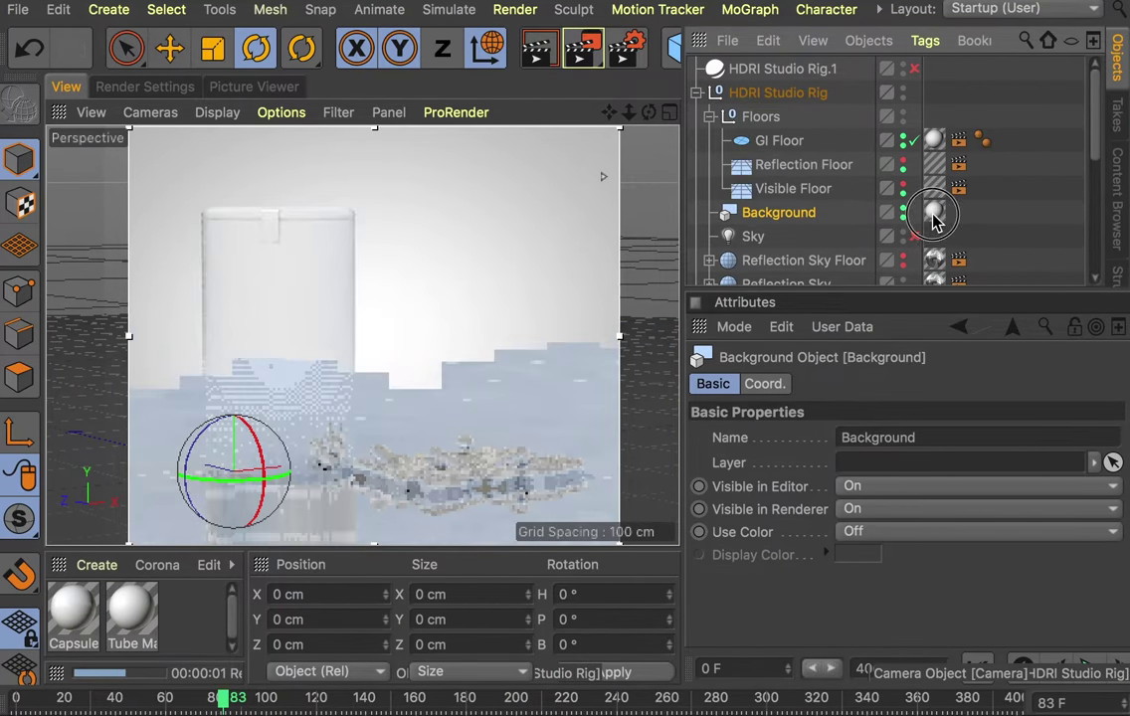
double_click(935, 214)
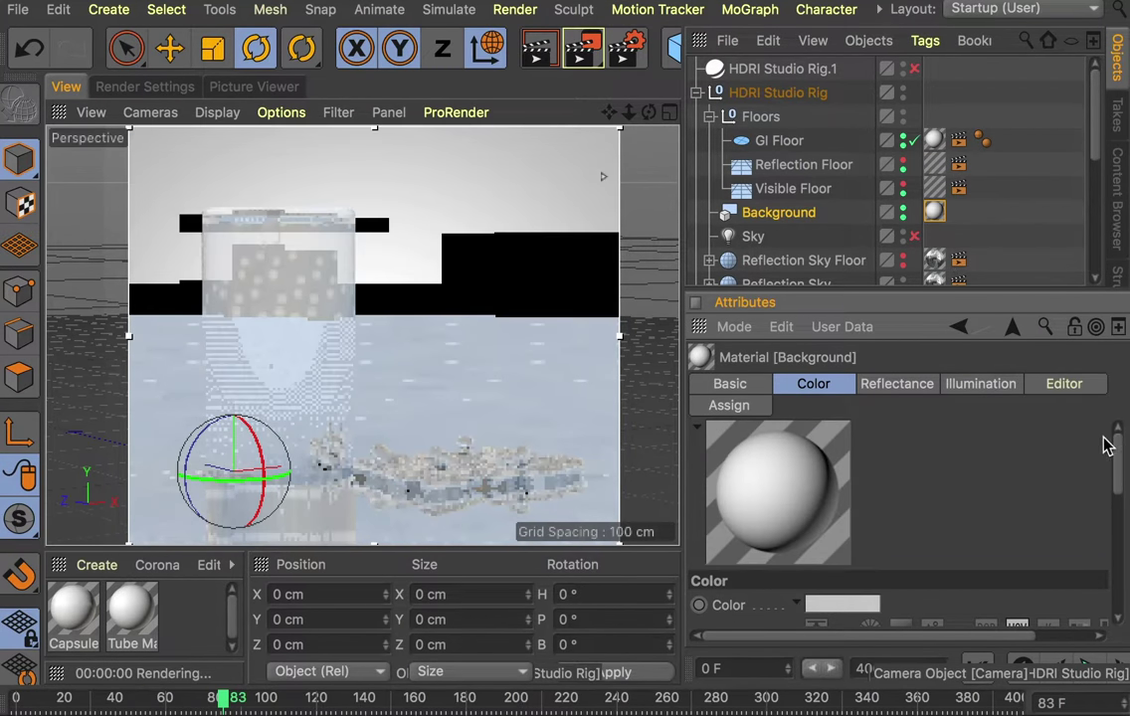
drag(1117, 457, 1118, 533)
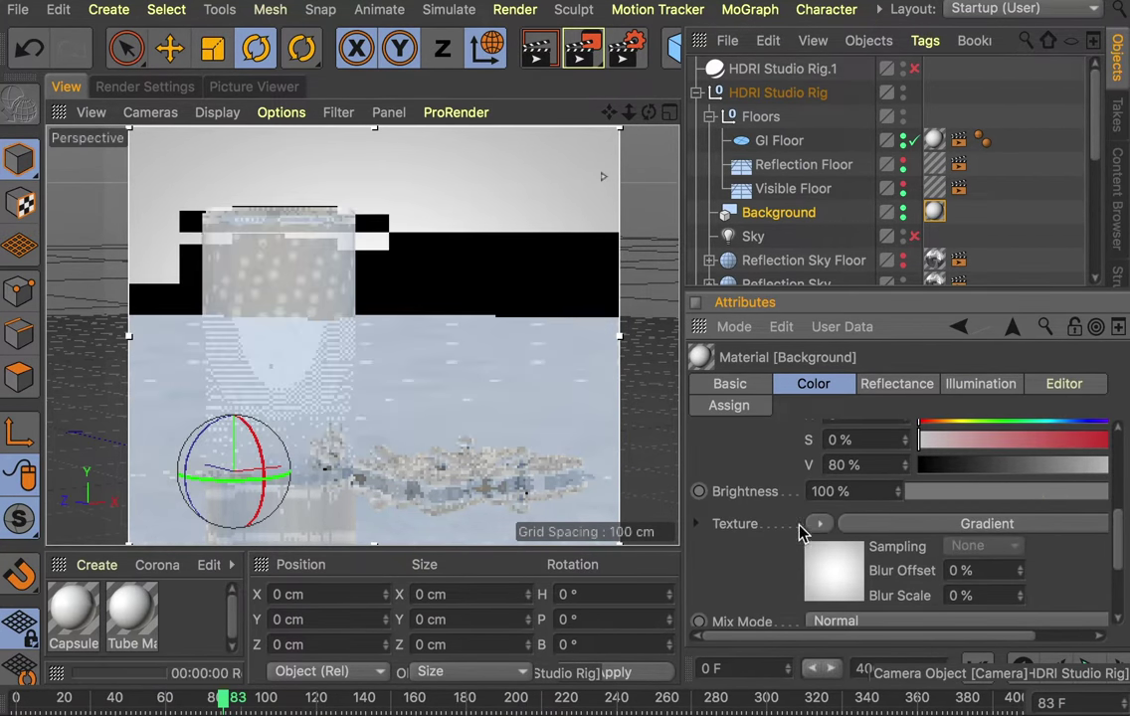
click(825, 525)
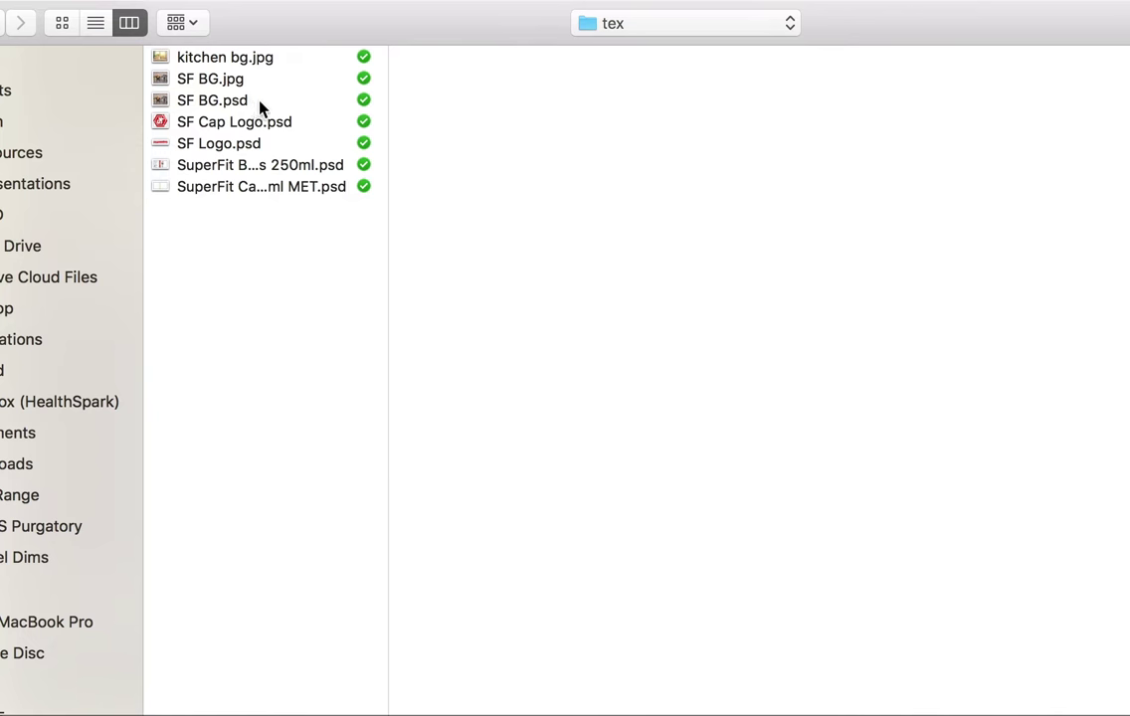
- Compare the SF BG.jpg and SF BG.psd previews and pick the blurred SF BG.psd
click(259, 103)
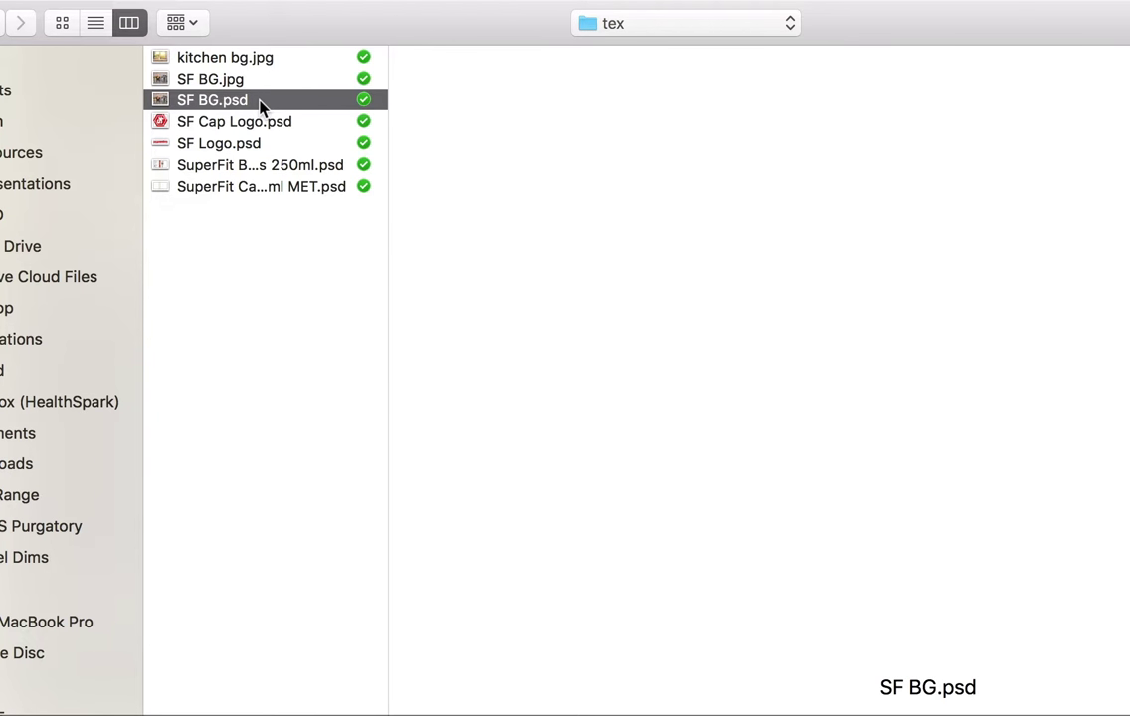
drag(411, 20, 341, 0)
key(Up)
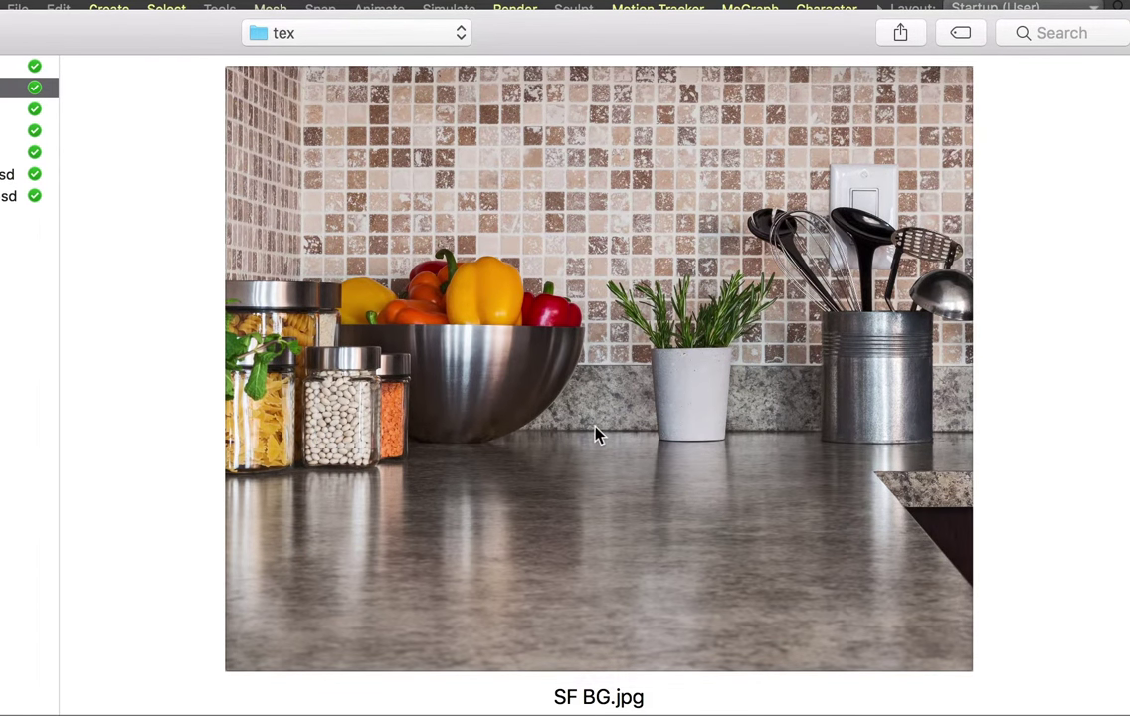
drag(126, 43, 229, 38)
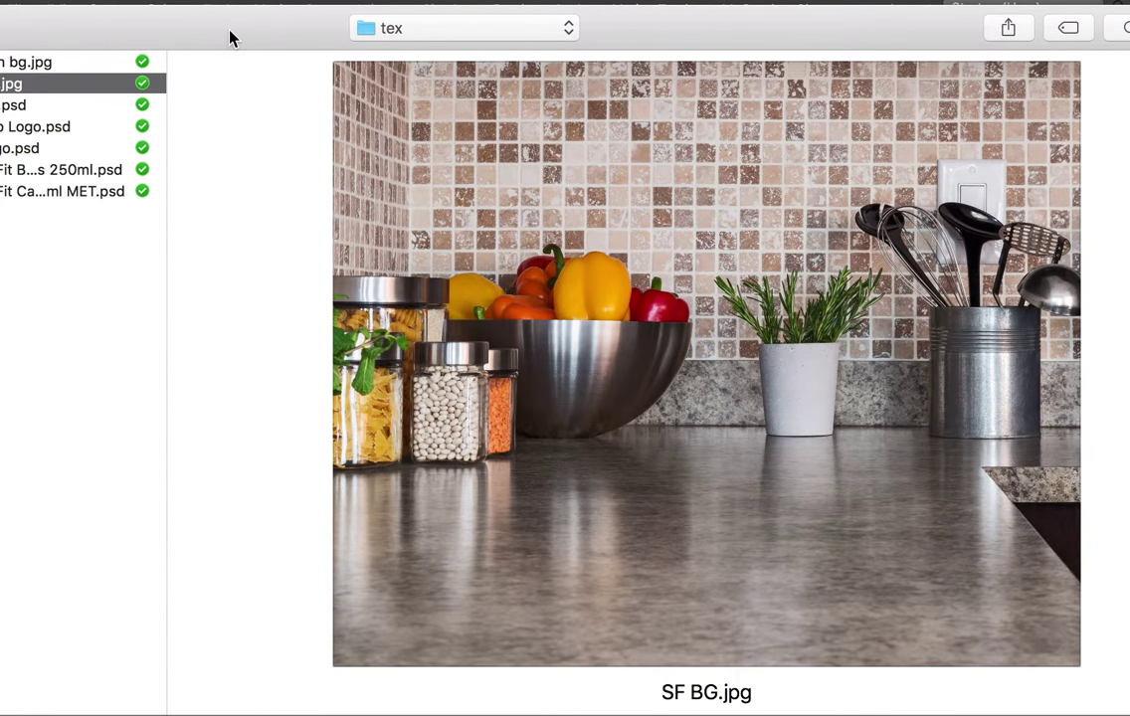
drag(230, 38, 194, 32)
key(Down)
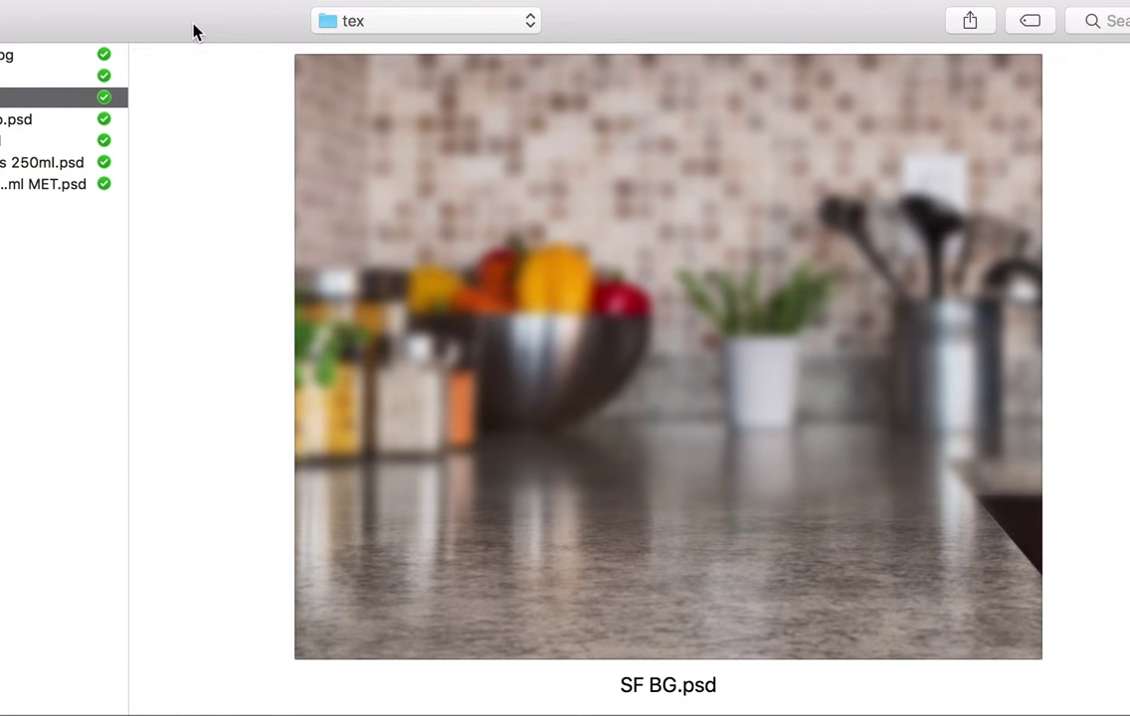
drag(194, 32, 163, 0)
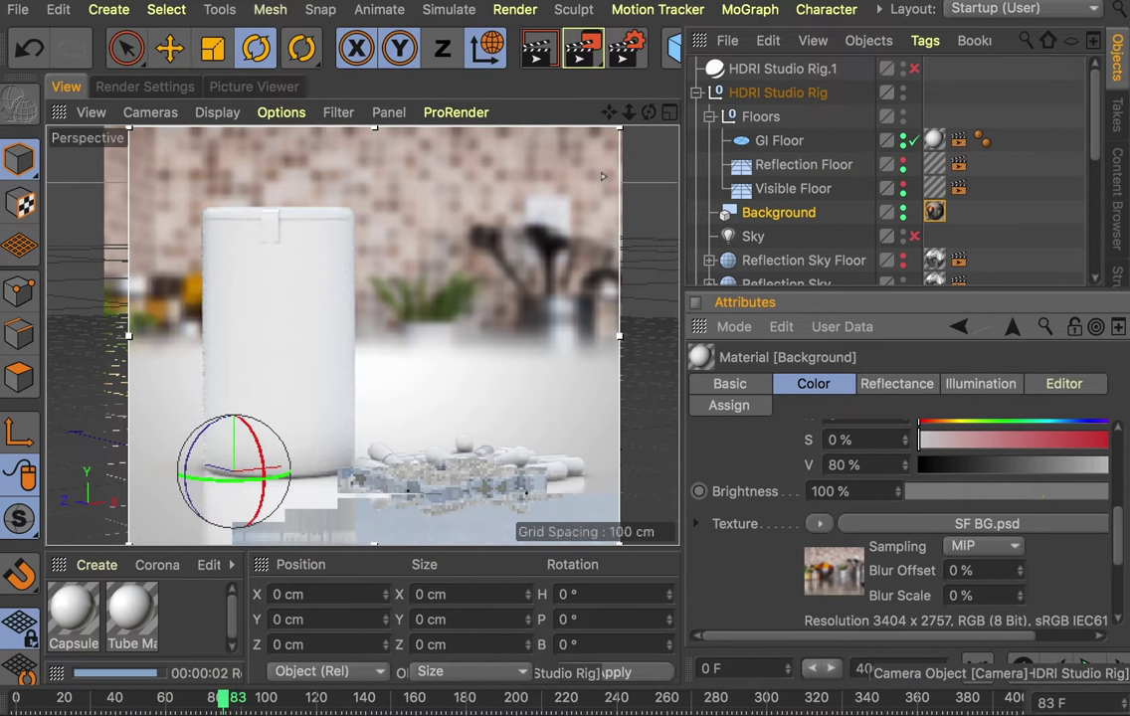
- Copy the SF BG.psd texture from the Background material's Texture field
double_click(936, 188)
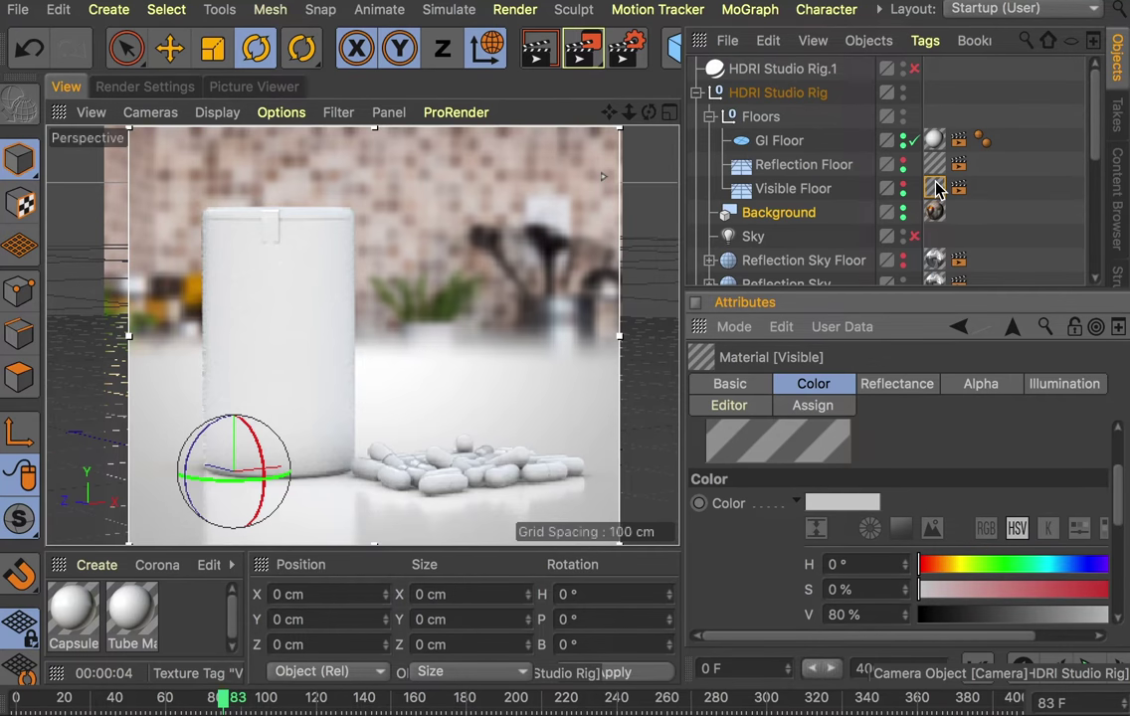
drag(1123, 535, 1111, 467)
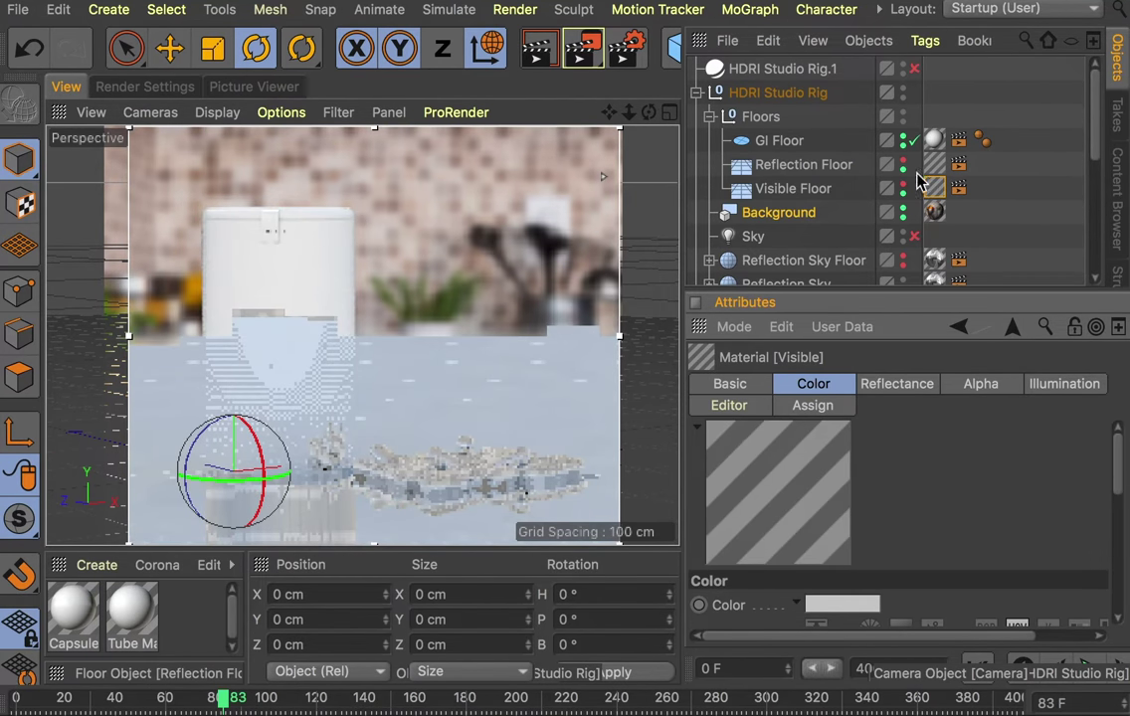
click(935, 213)
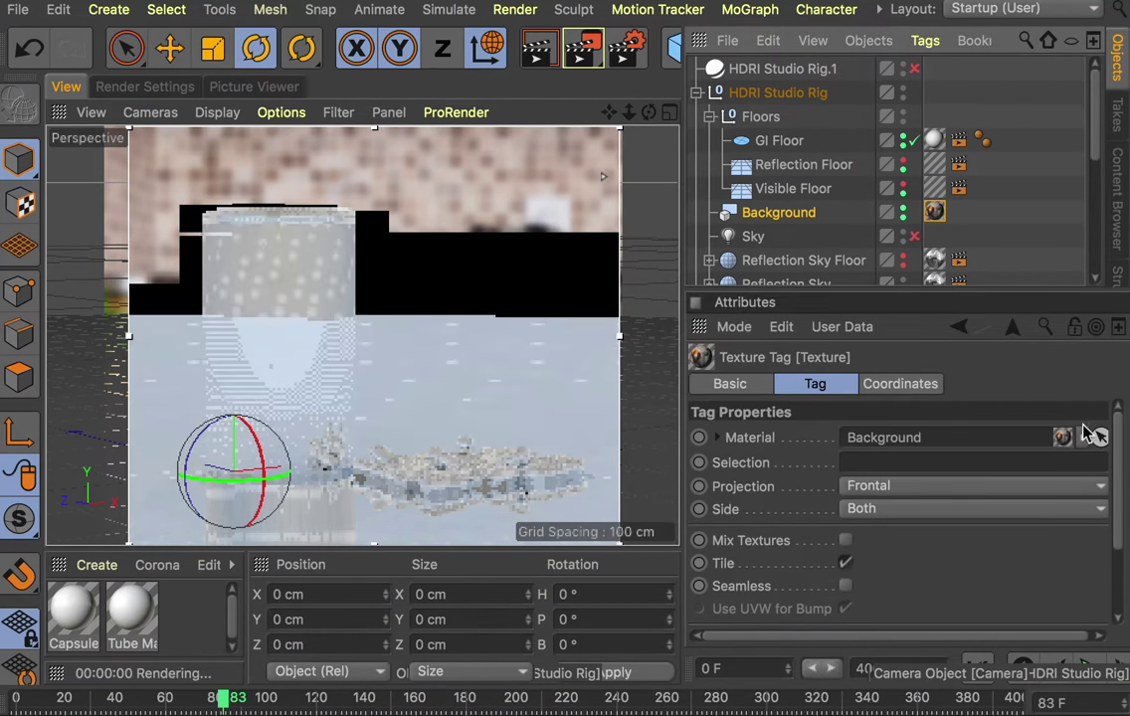
double_click(935, 213)
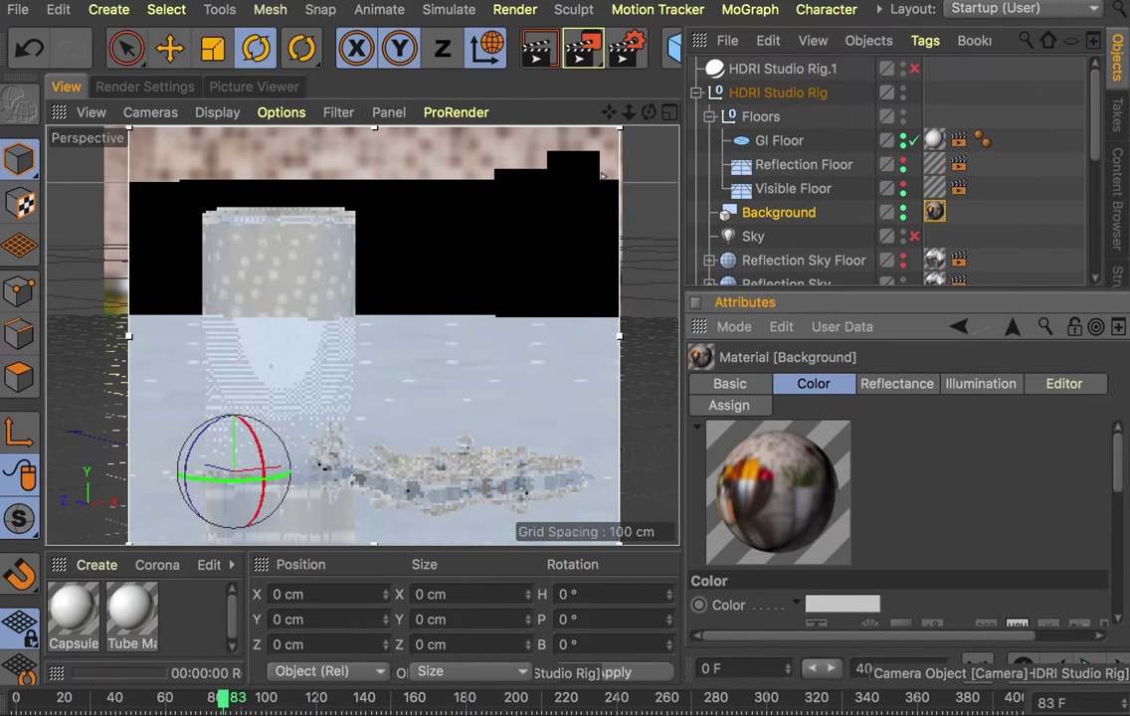
drag(1117, 449, 1117, 523)
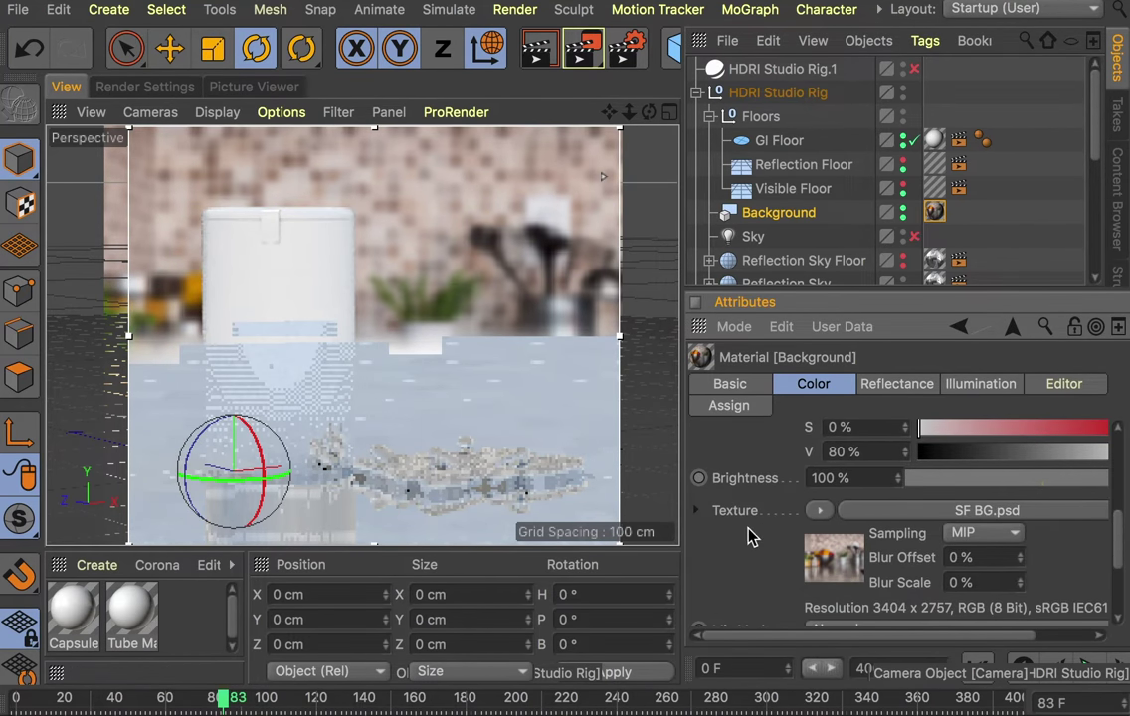
right_click(738, 518)
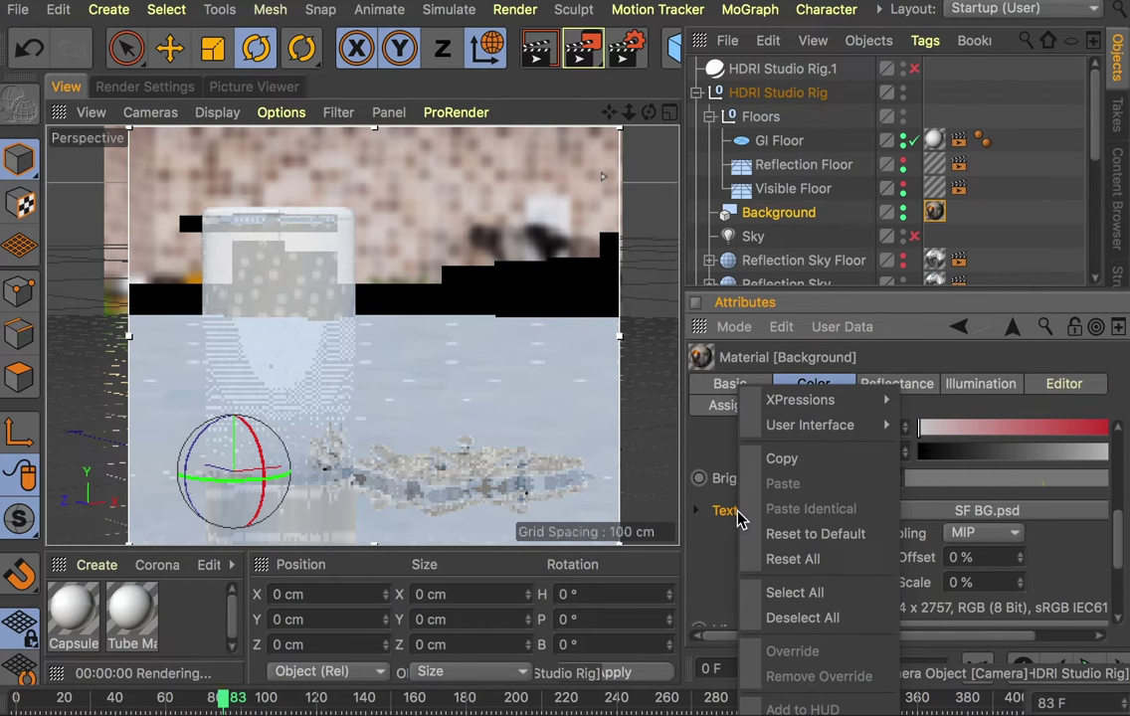
click(783, 459)
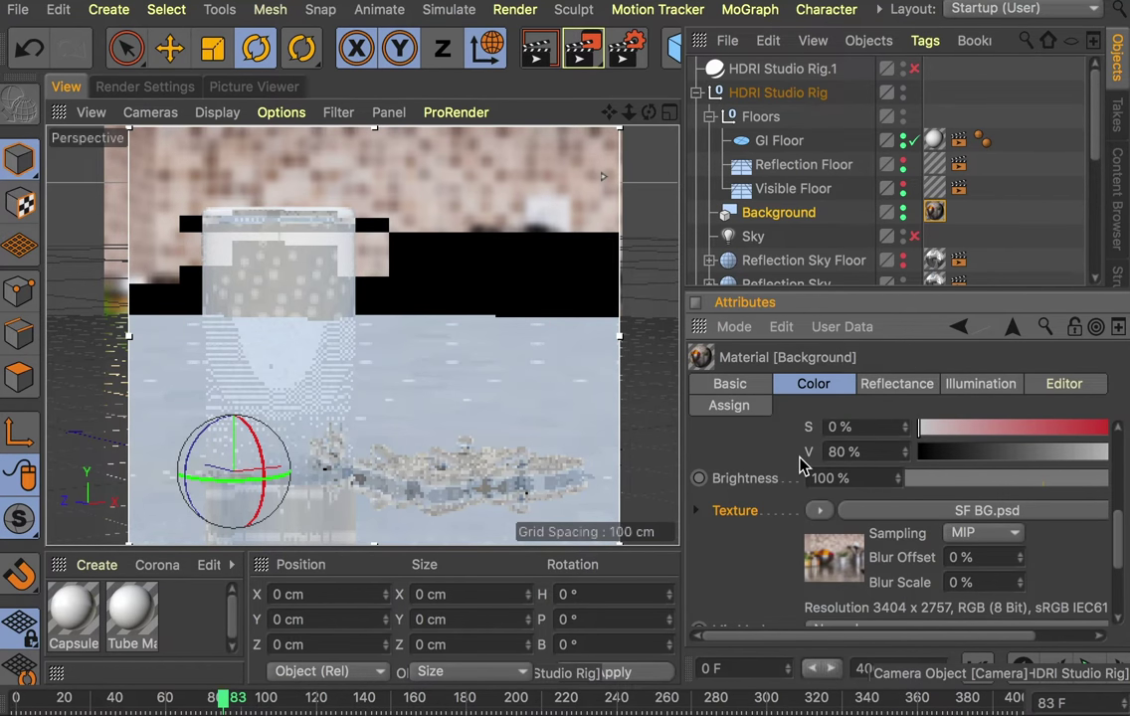
- Paste SF BG.psd into the Visible Floor material's Texture, replacing its Gradient
click(934, 188)
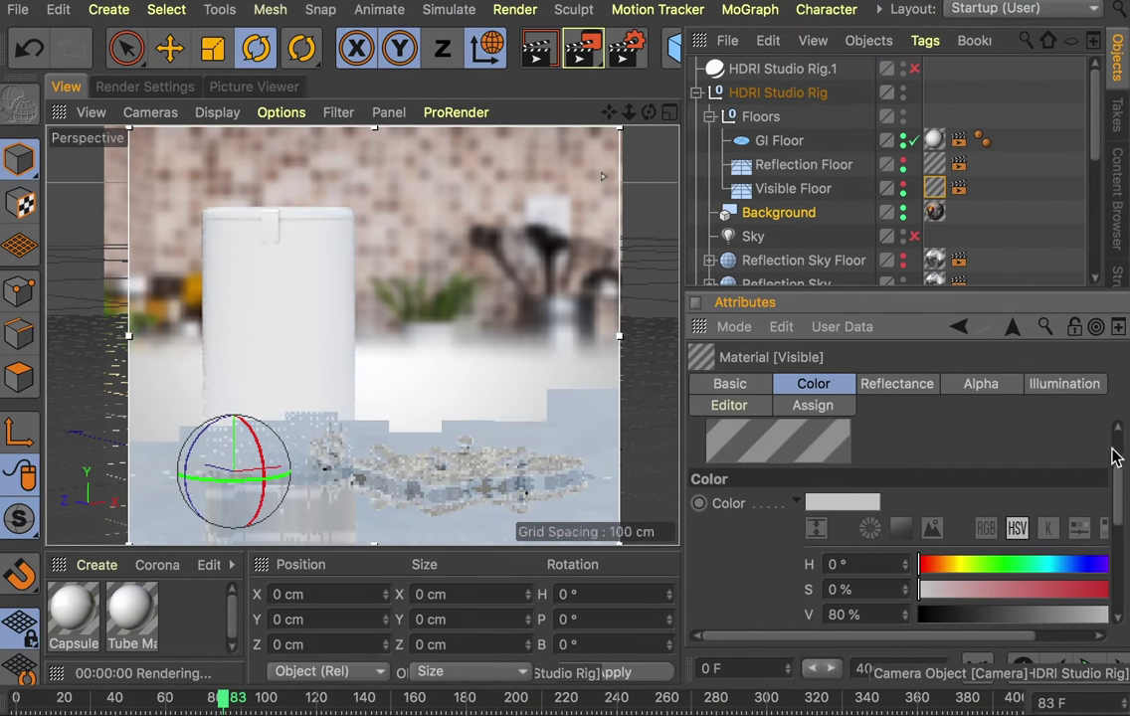
drag(1122, 483, 1121, 530)
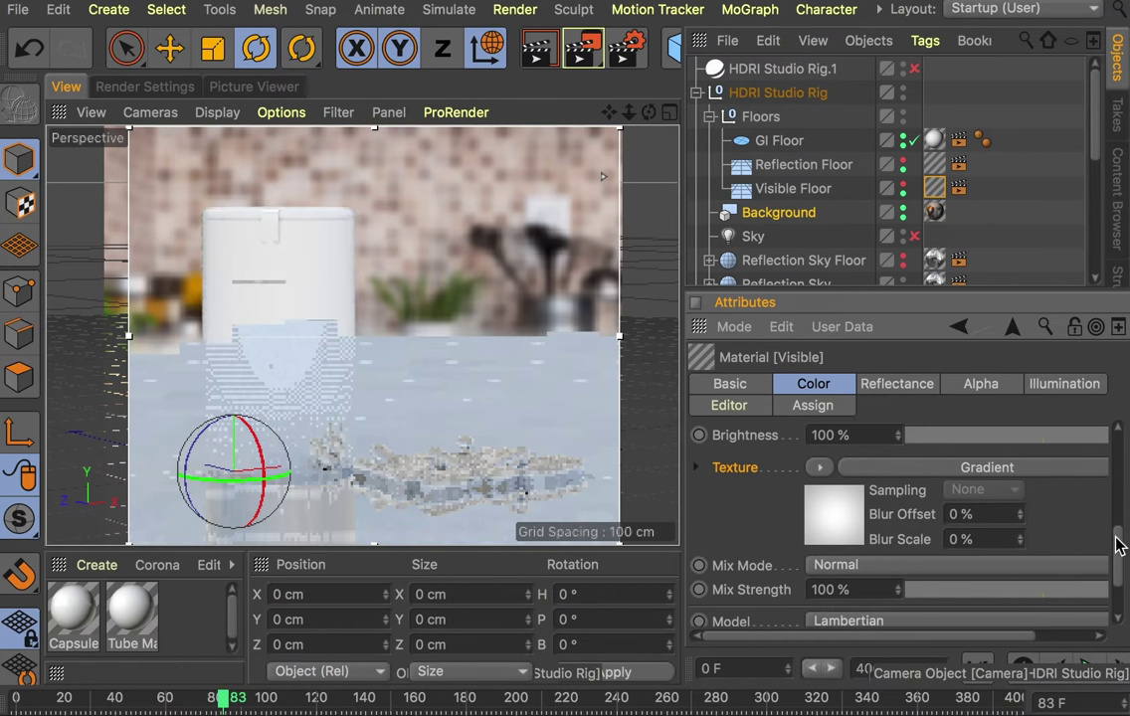
right_click(753, 478)
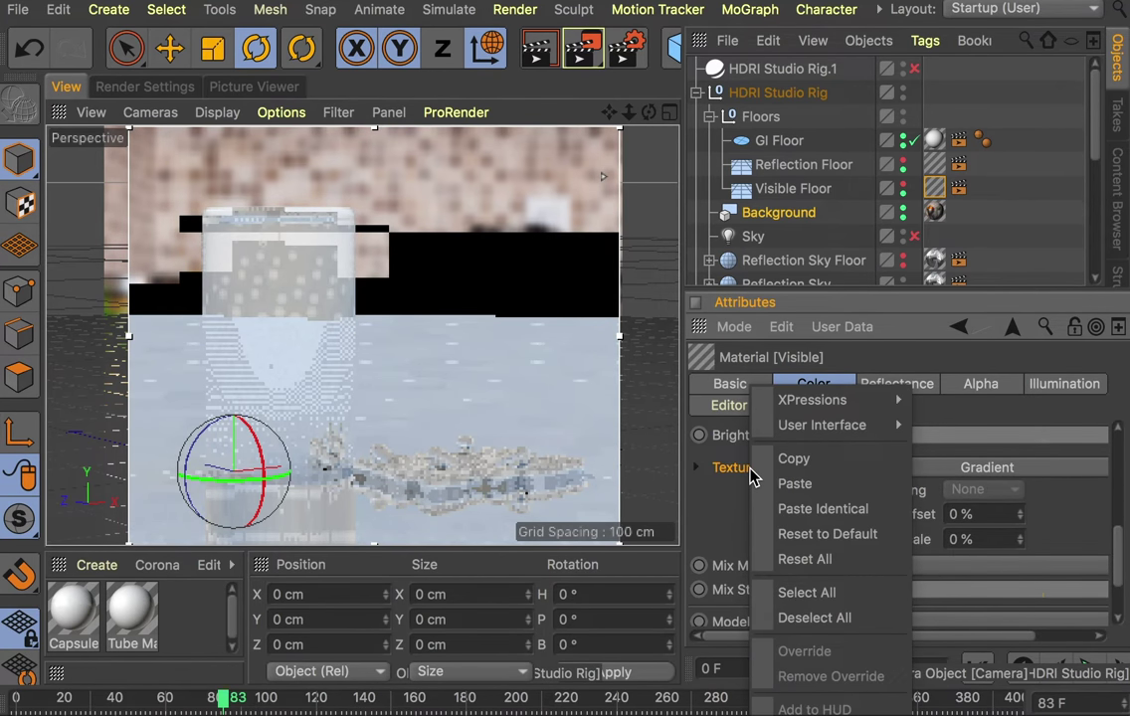
click(798, 485)
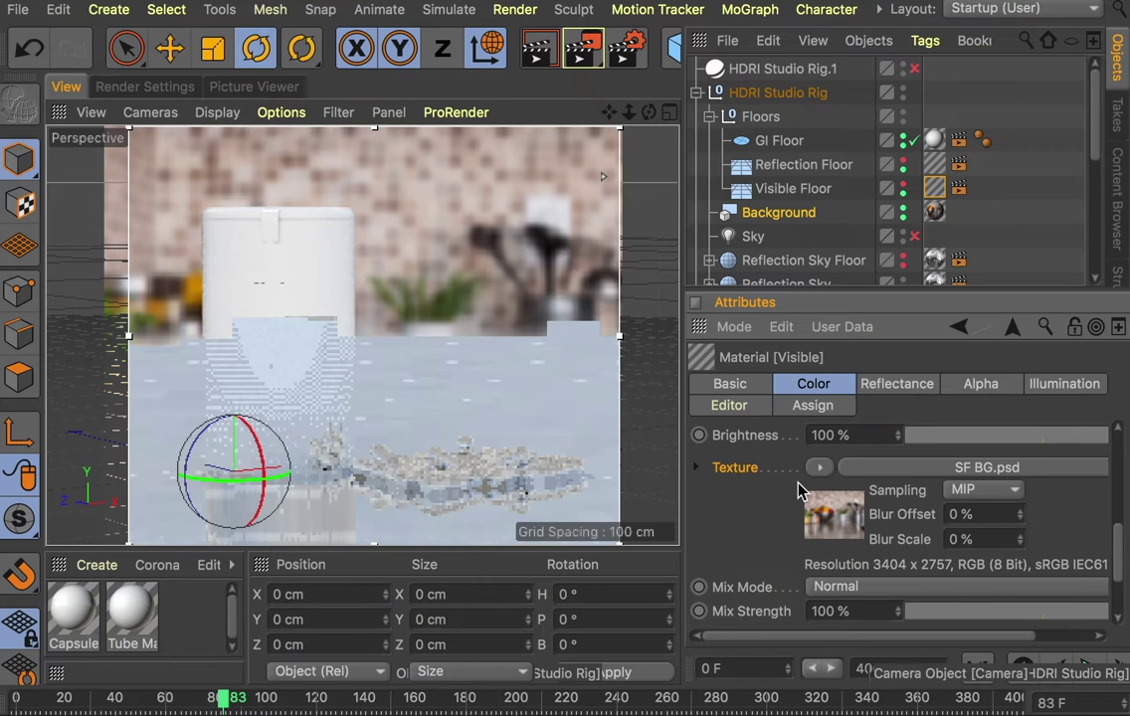